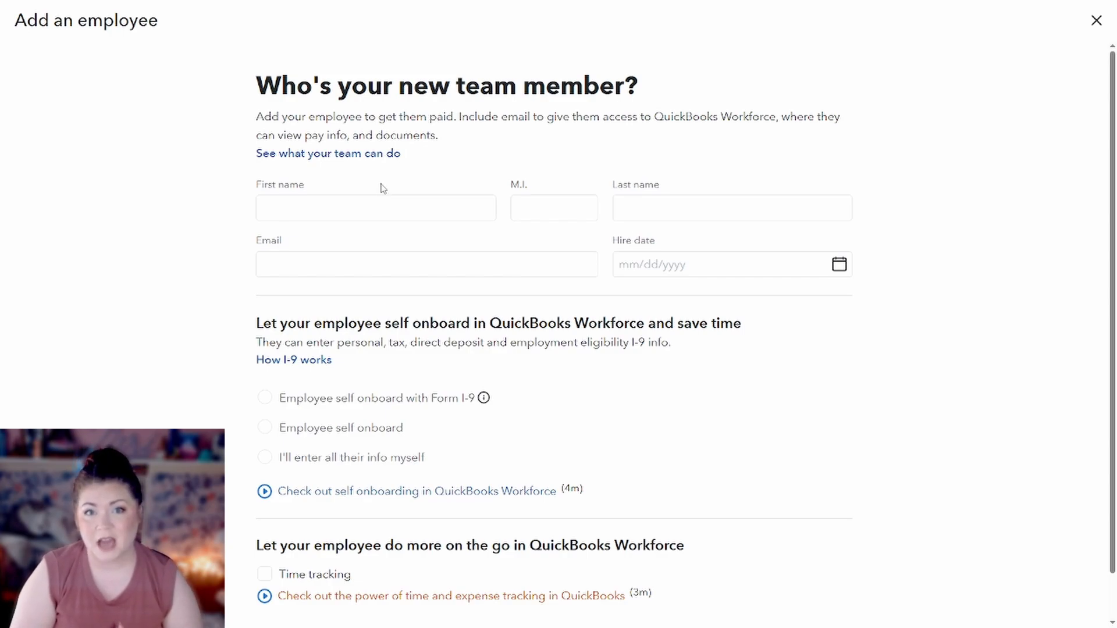
Enter the new employee's first name and last name.
left_click(372, 201)
type("Rose")
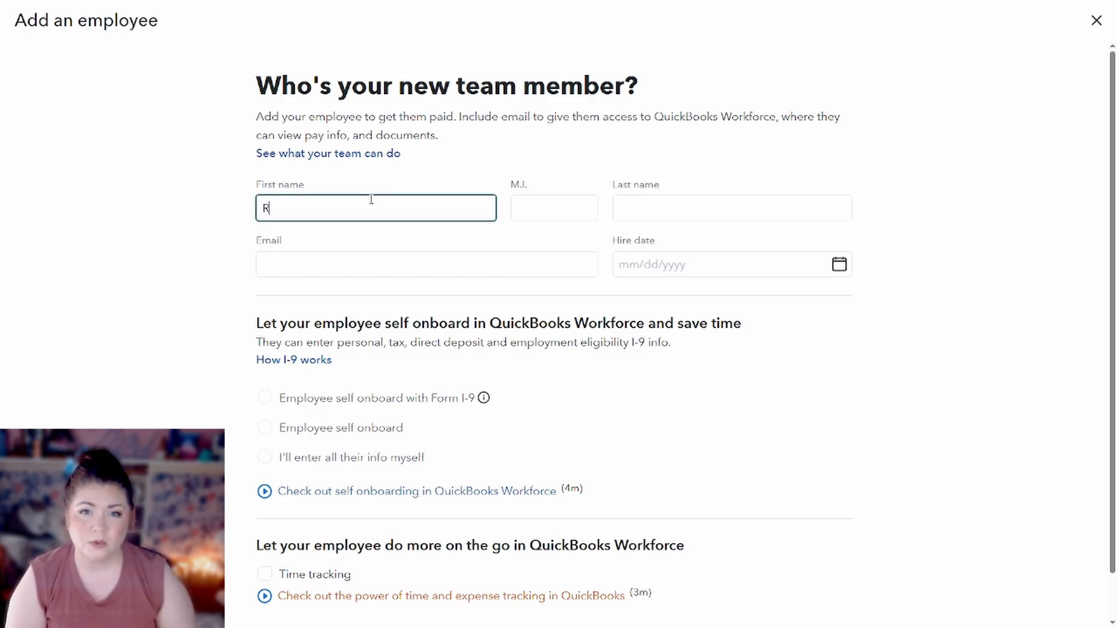
key("Tab")
key("Tab")
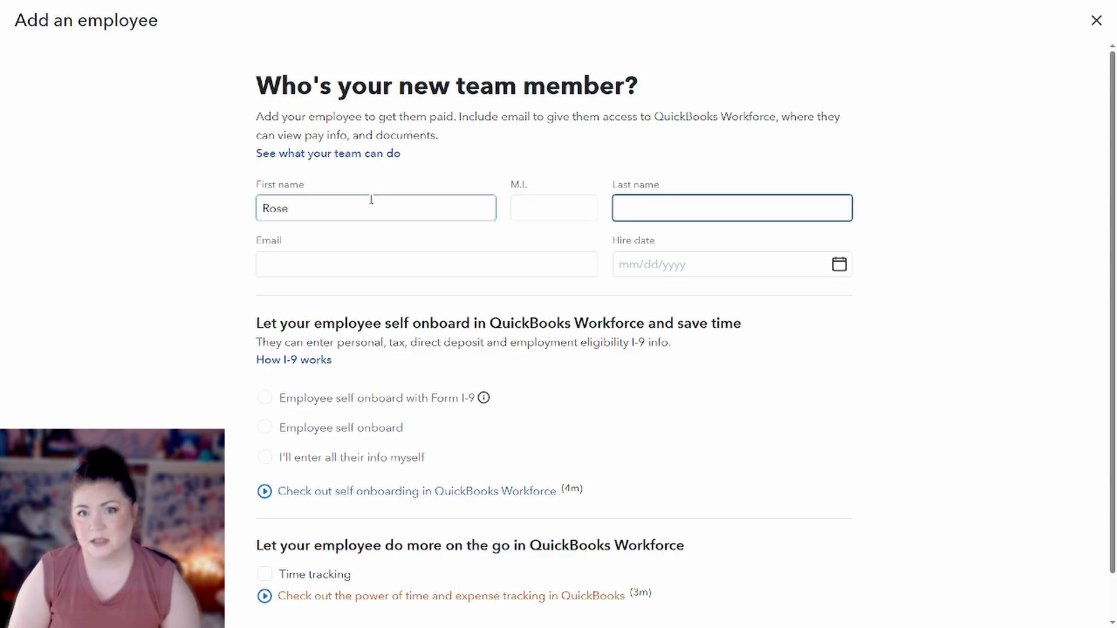
type("Test")
Fill in the employee's e-mail address.
left_click(392, 263)
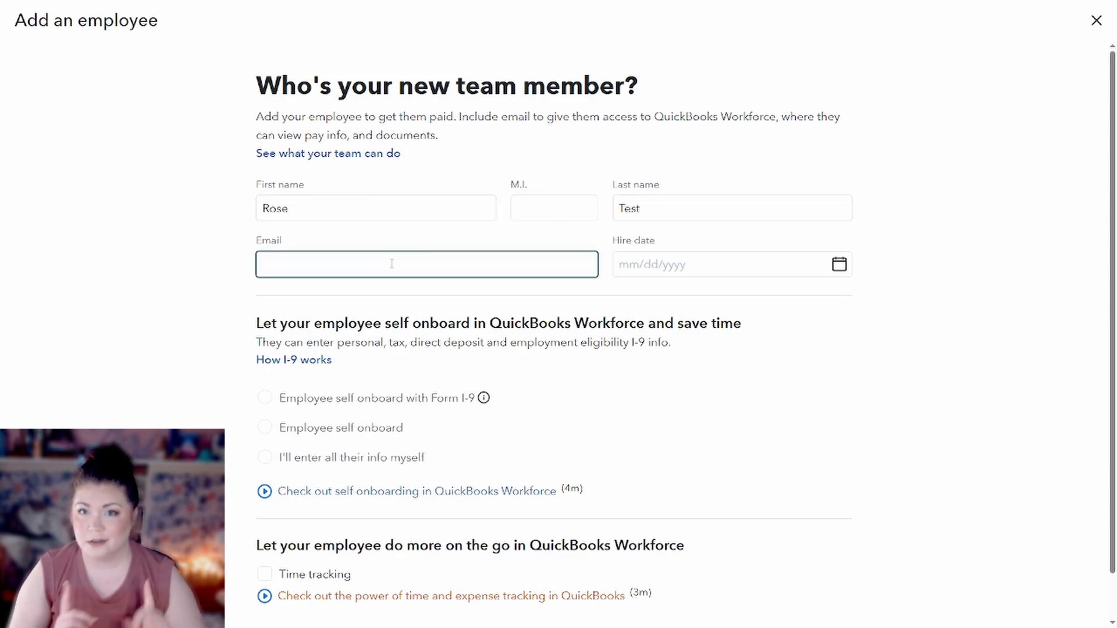
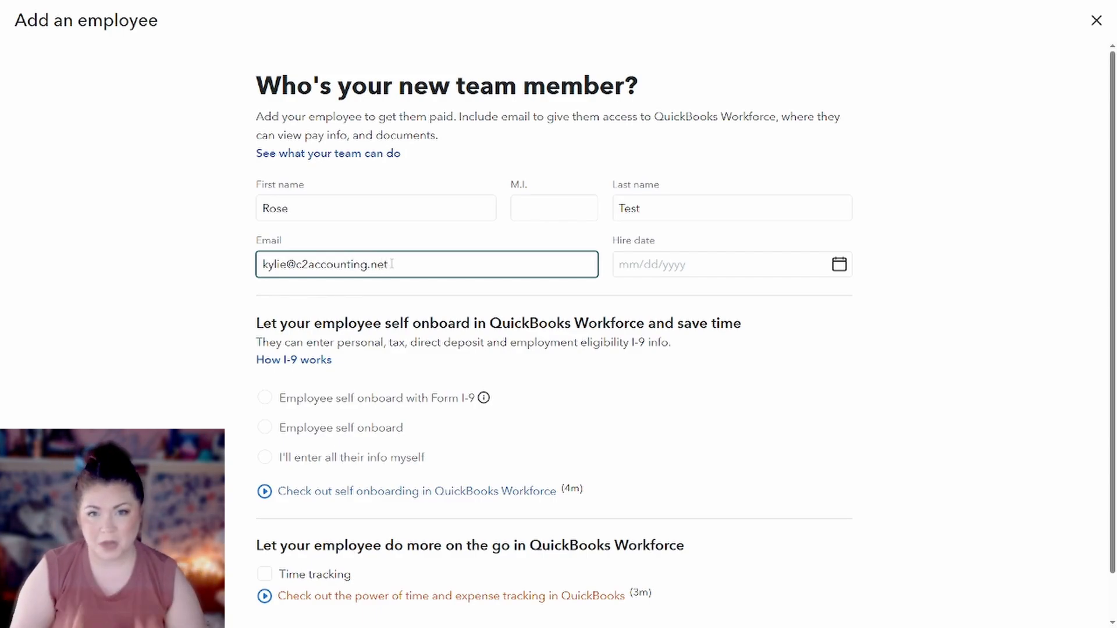
left_click(423, 241)
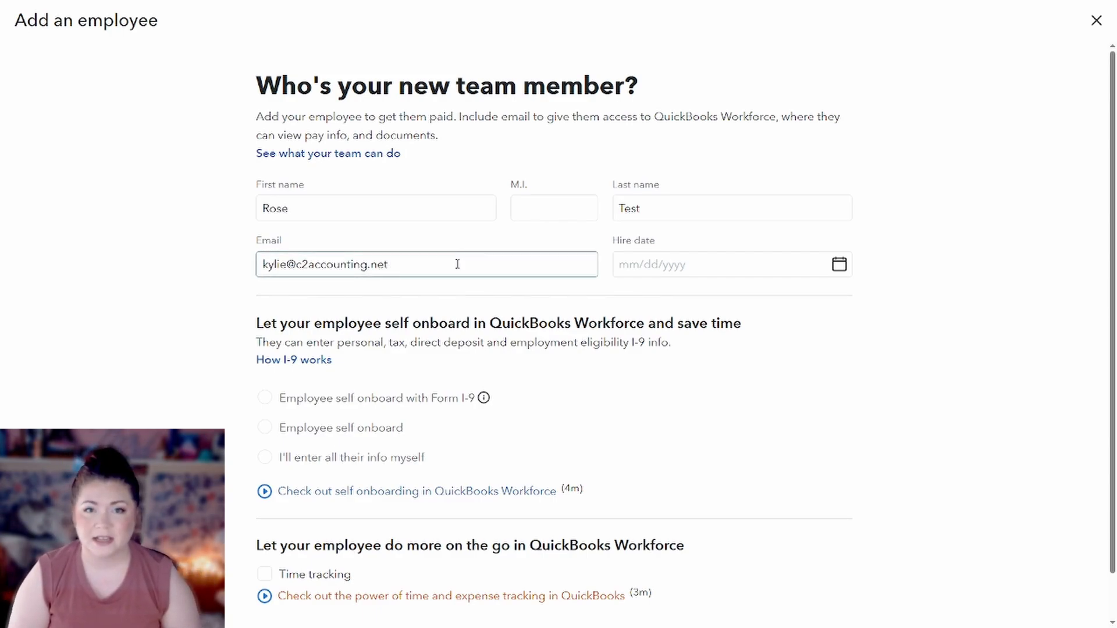
left_click_drag(456, 260, 205, 270)
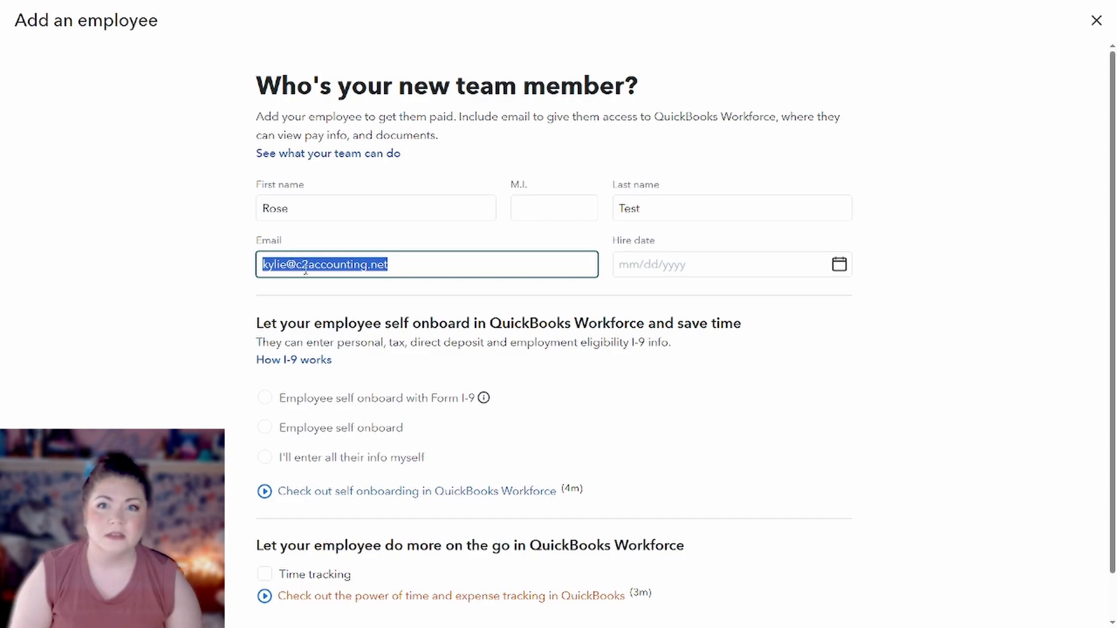
left_click(531, 267)
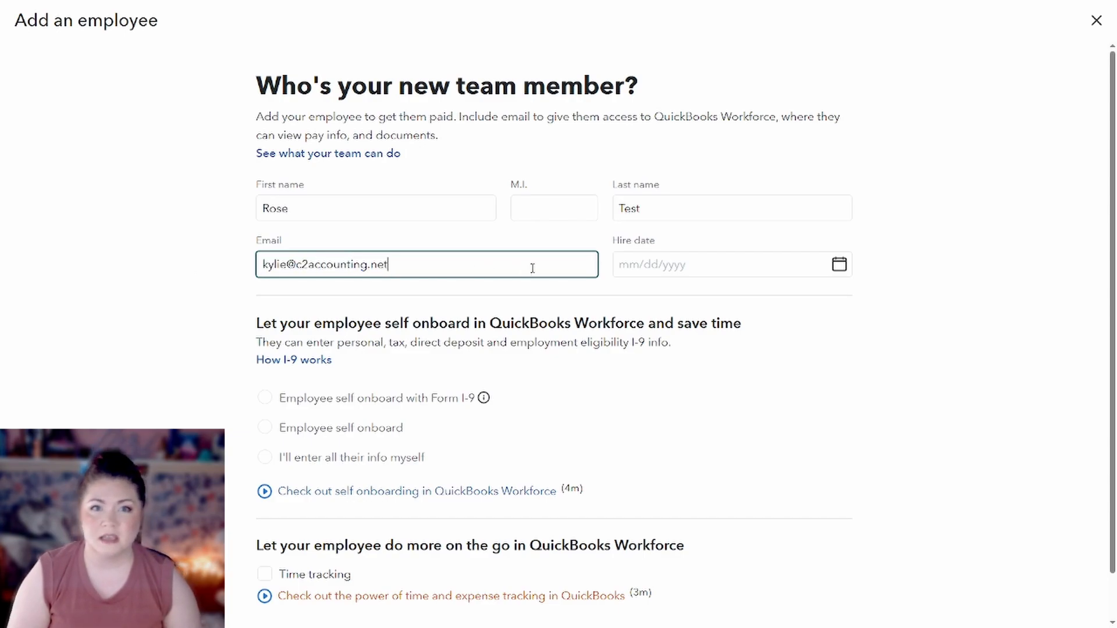
left_click(847, 361)
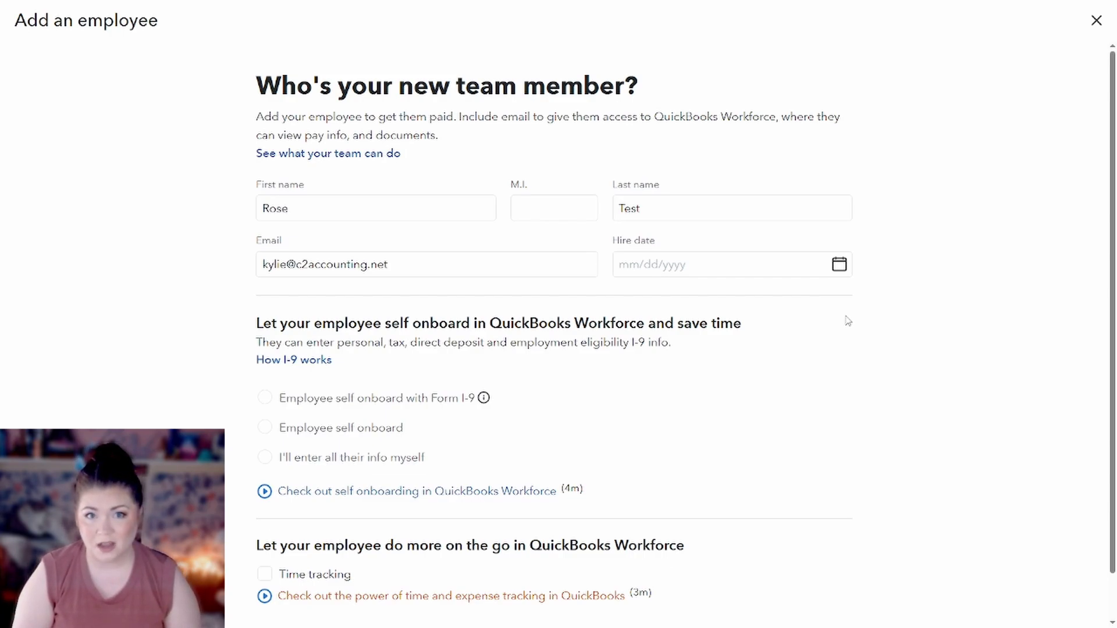
Set the hire date to 07/10/2026.
left_click(839, 265)
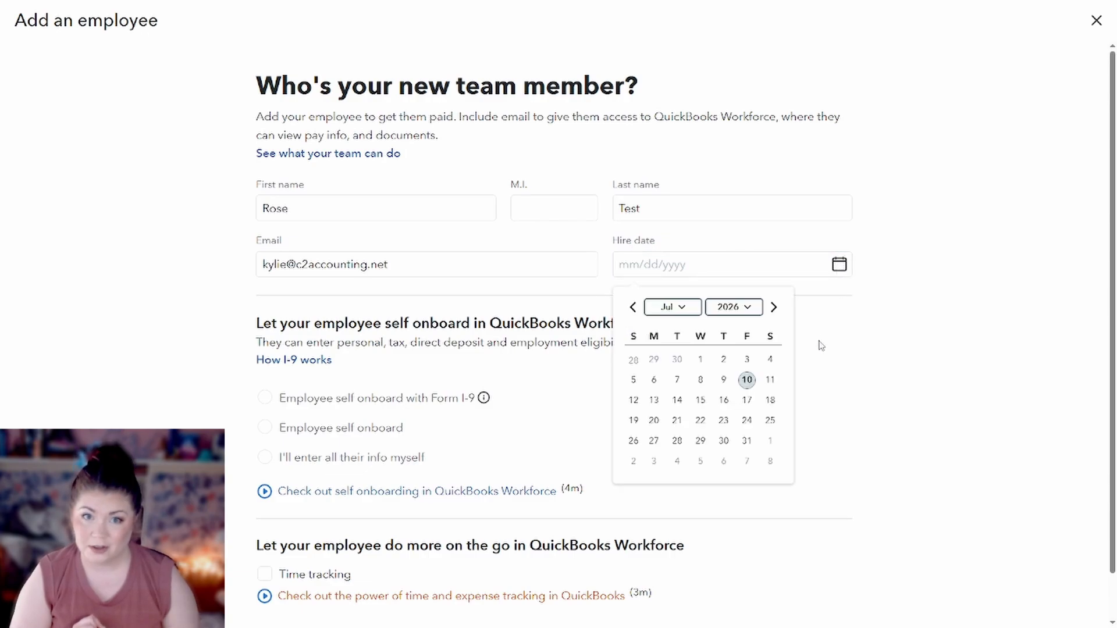
left_click(747, 380)
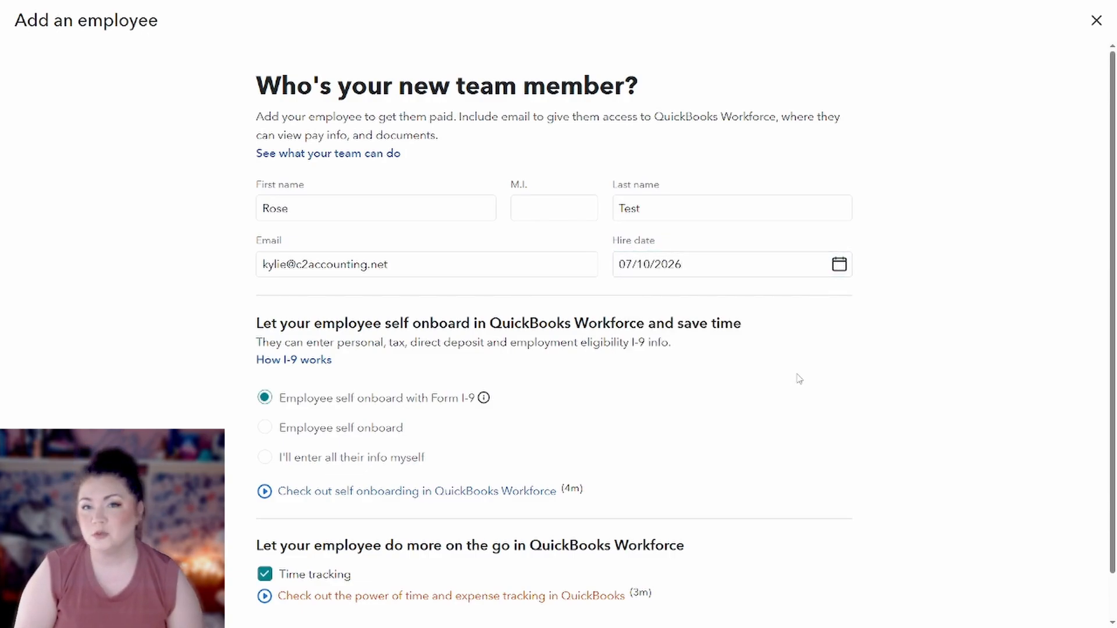
scroll(782, 381, "down", 1)
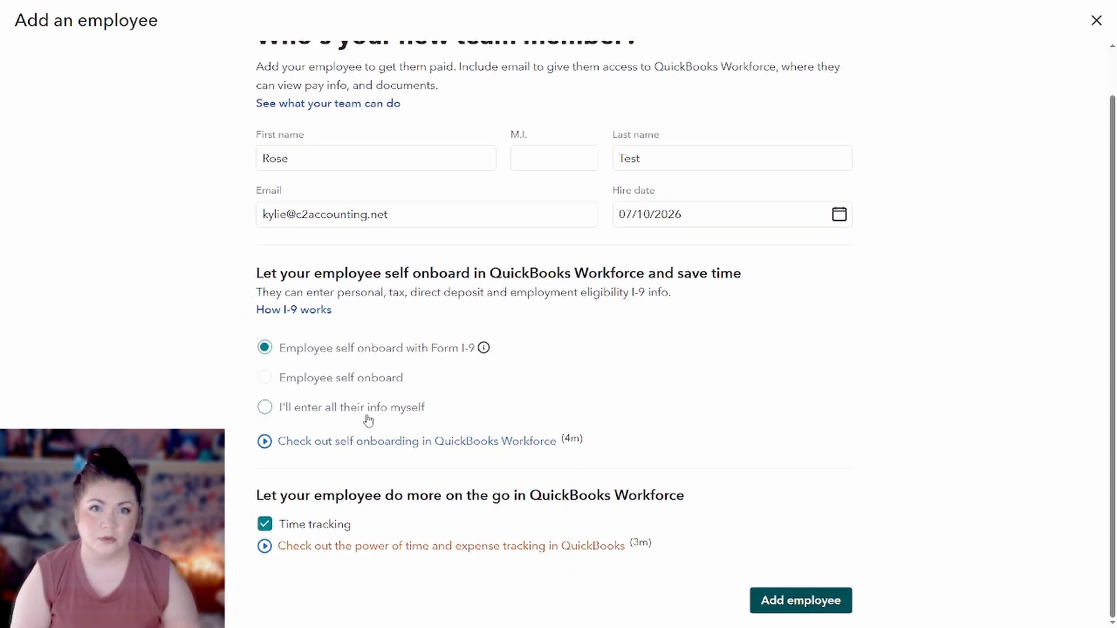
Choose "I'll enter all their info myself" and add the employee.
left_click(262, 410)
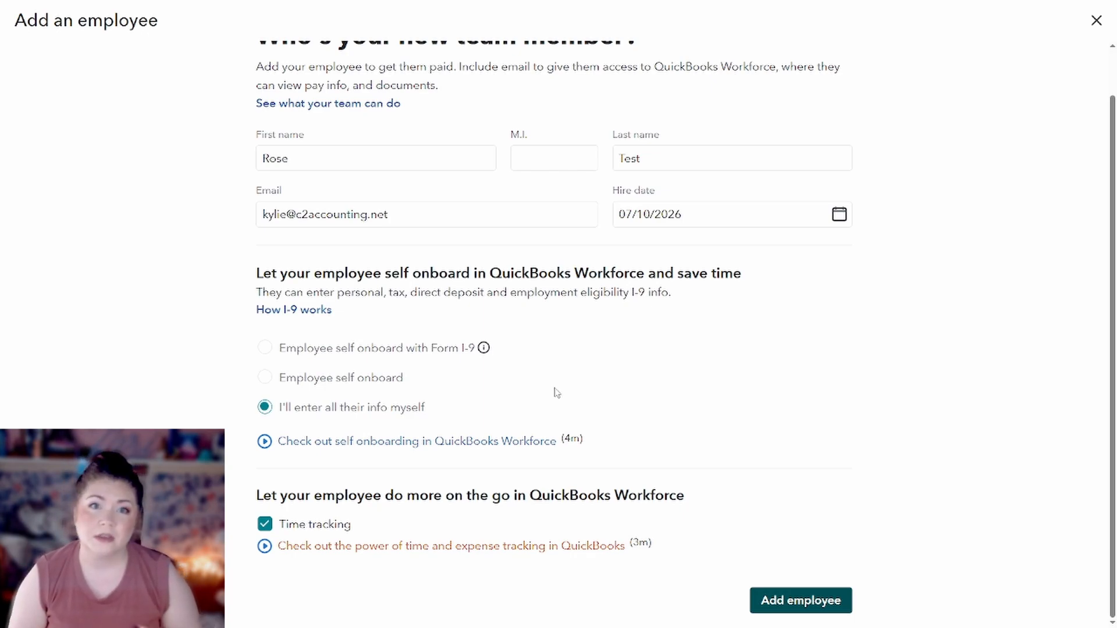
mouse_move(447, 406)
left_mouse_down()
mouse_move(282, 411)
mouse_move(444, 410)
left_mouse_up()
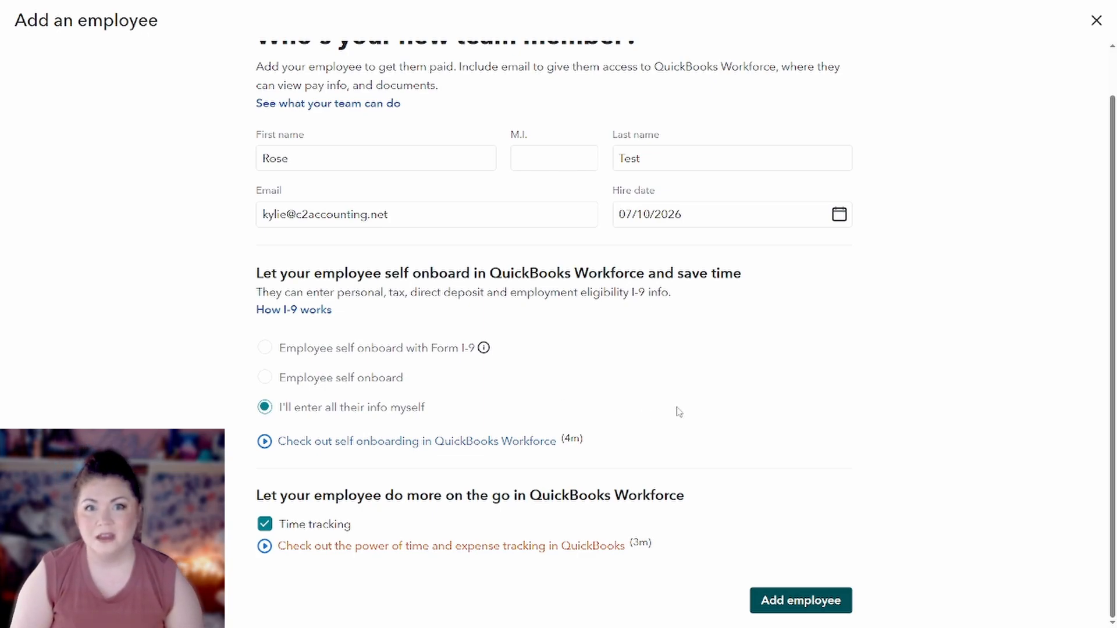
left_click(779, 608)
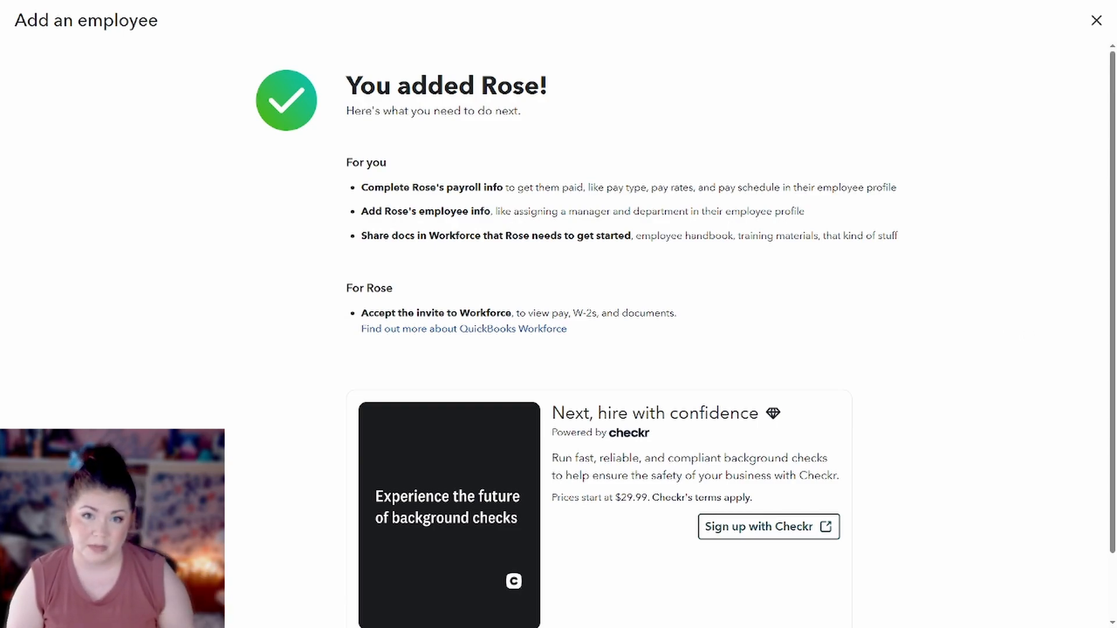
Continue to Finish payroll info, then go to the Payroll Employees list.
scroll(748, 324, "down", 2)
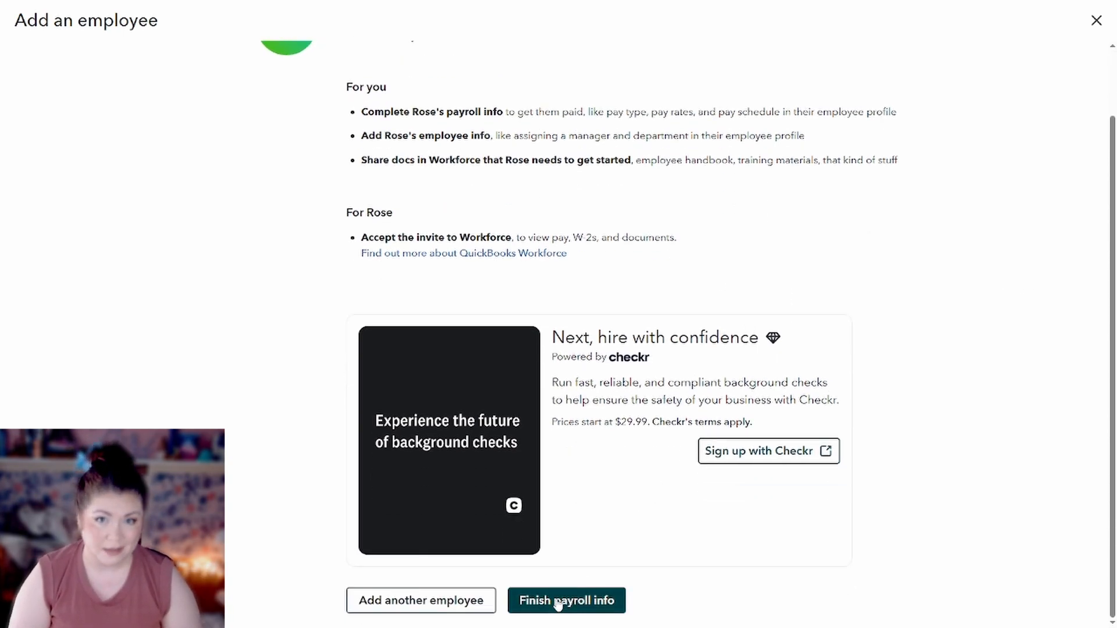
left_click(582, 601)
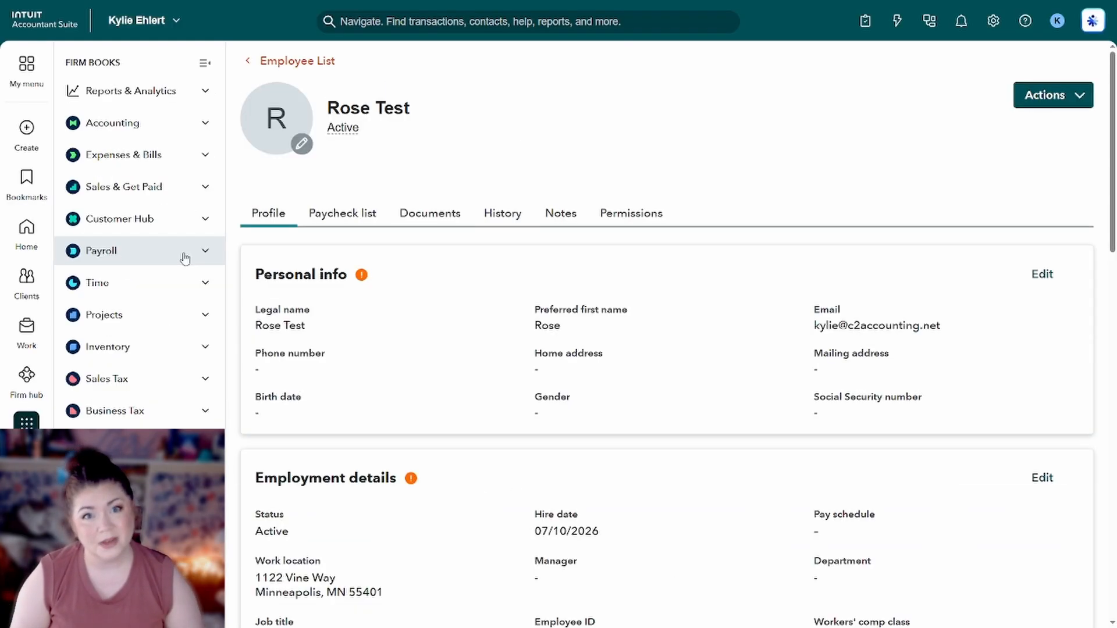
left_click(185, 258)
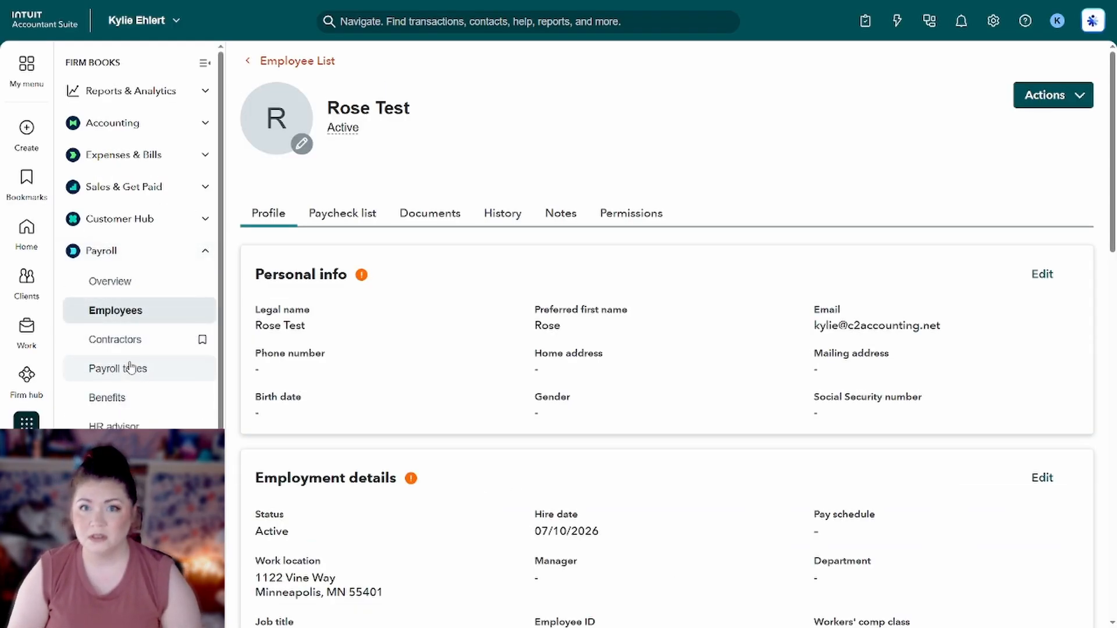
left_click(135, 315)
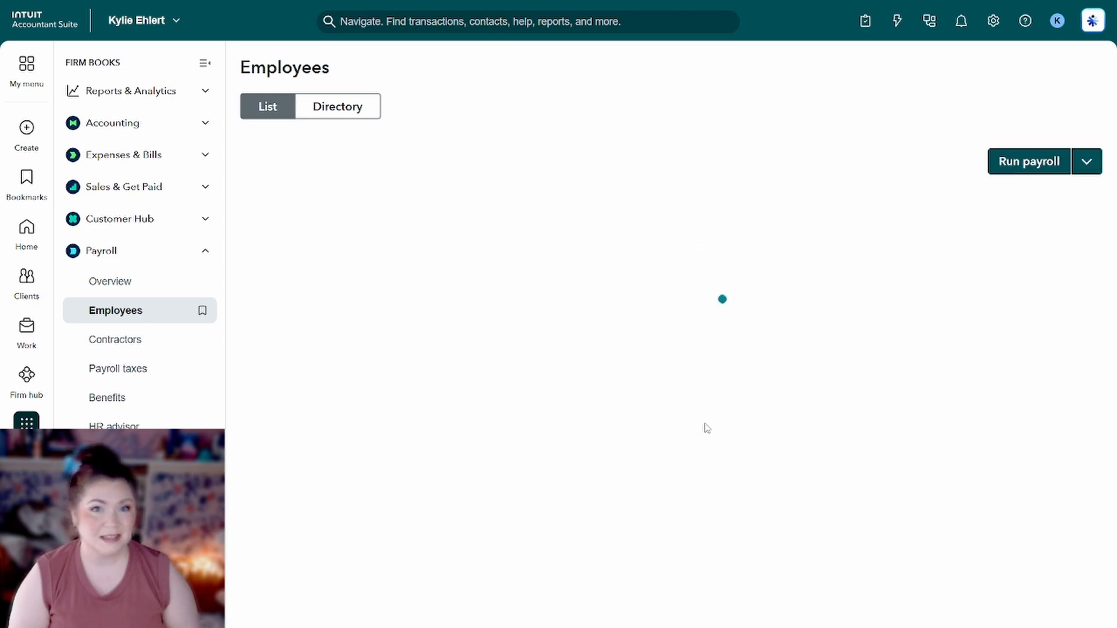
Open the new employee's profile from the Employees list.
left_click(429, 329)
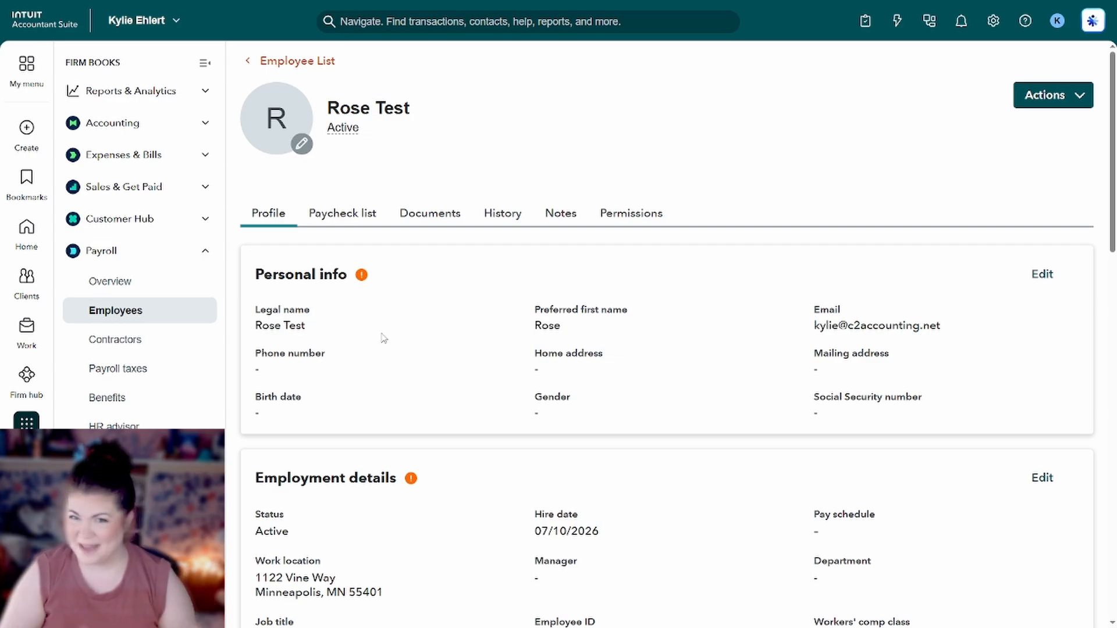
Glance at the Documents tab, then open Personal info on the employee profile for editing.
left_click(205, 63)
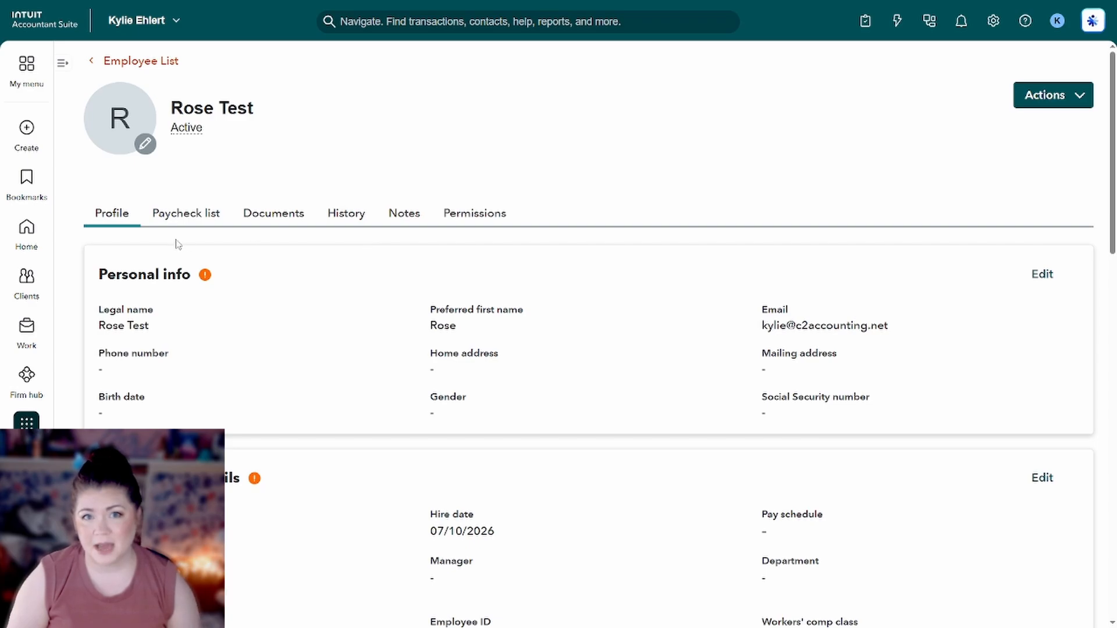
scroll(239, 408, "down", 10)
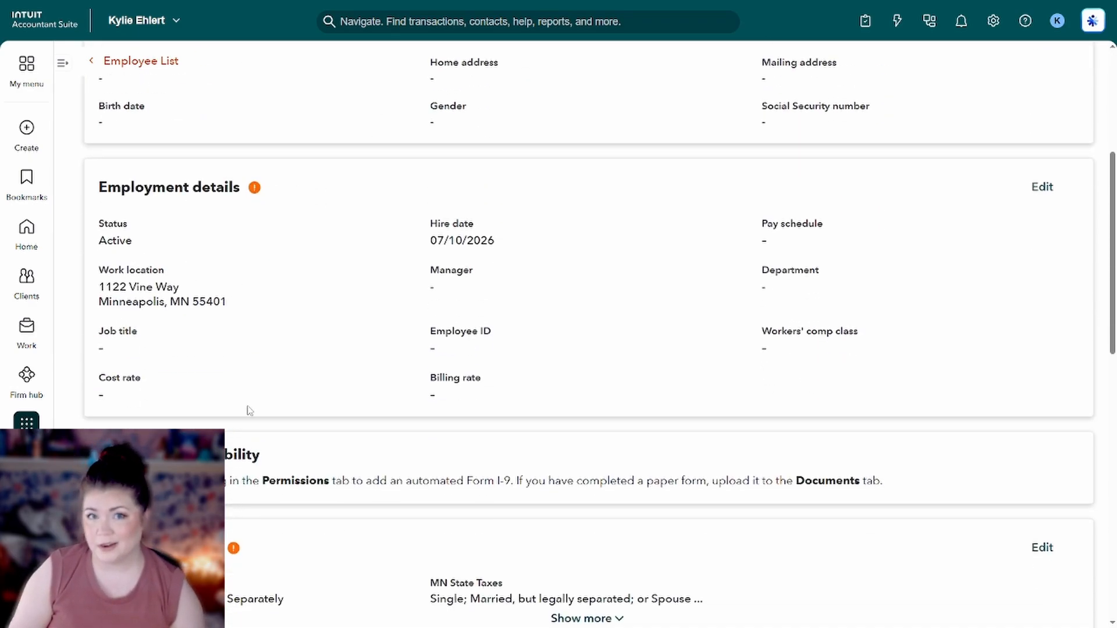
scroll(249, 411, "up", 4)
scroll(249, 412, "up", 6)
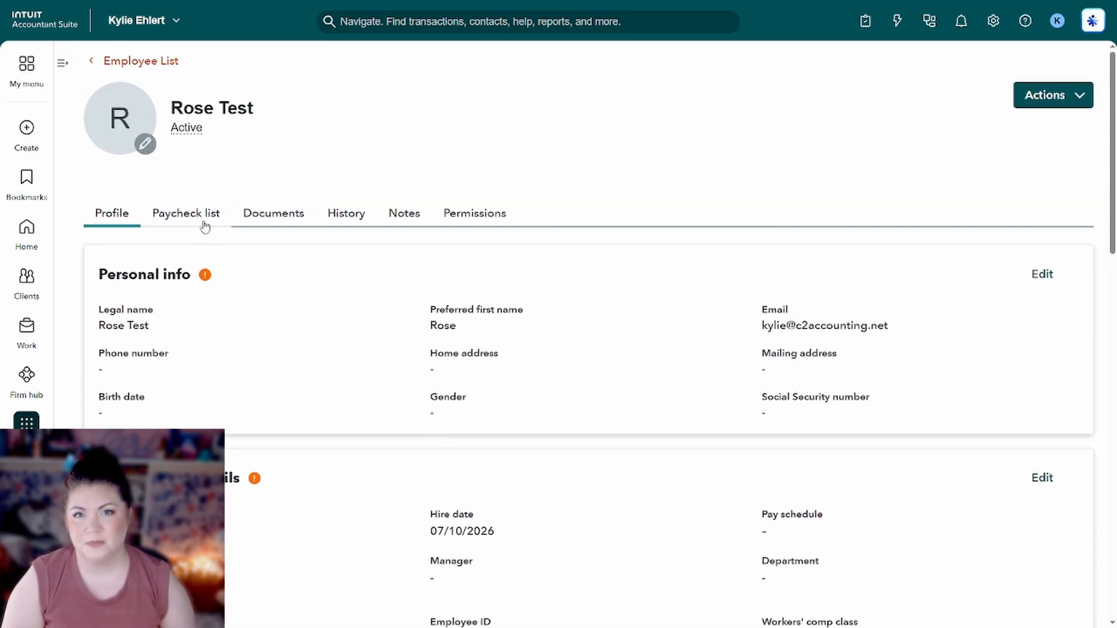
left_click(271, 219)
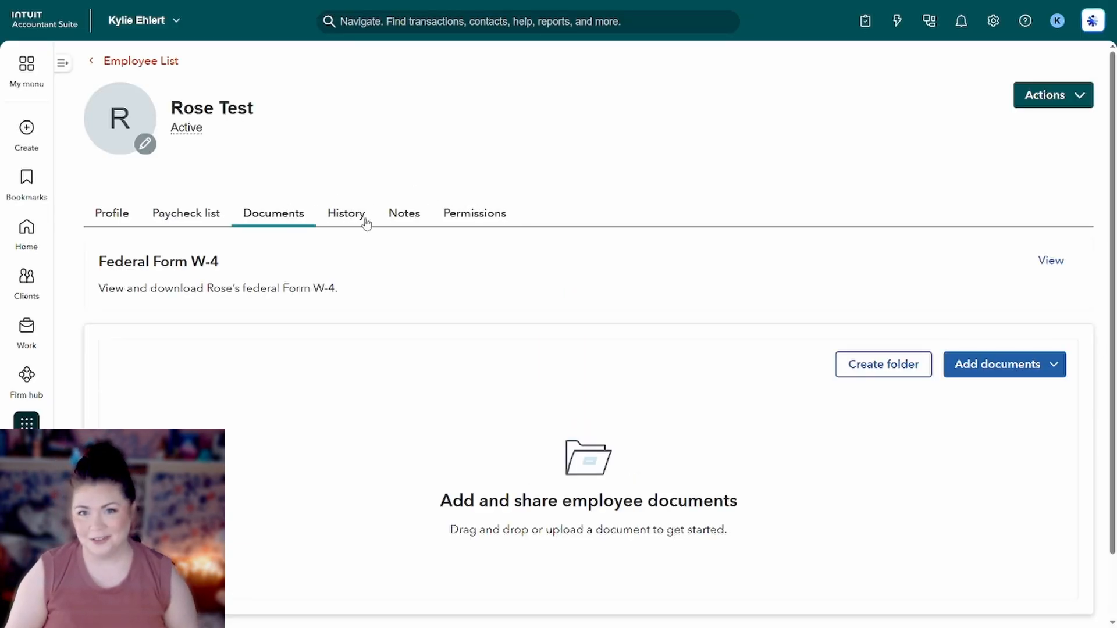
left_click(112, 216)
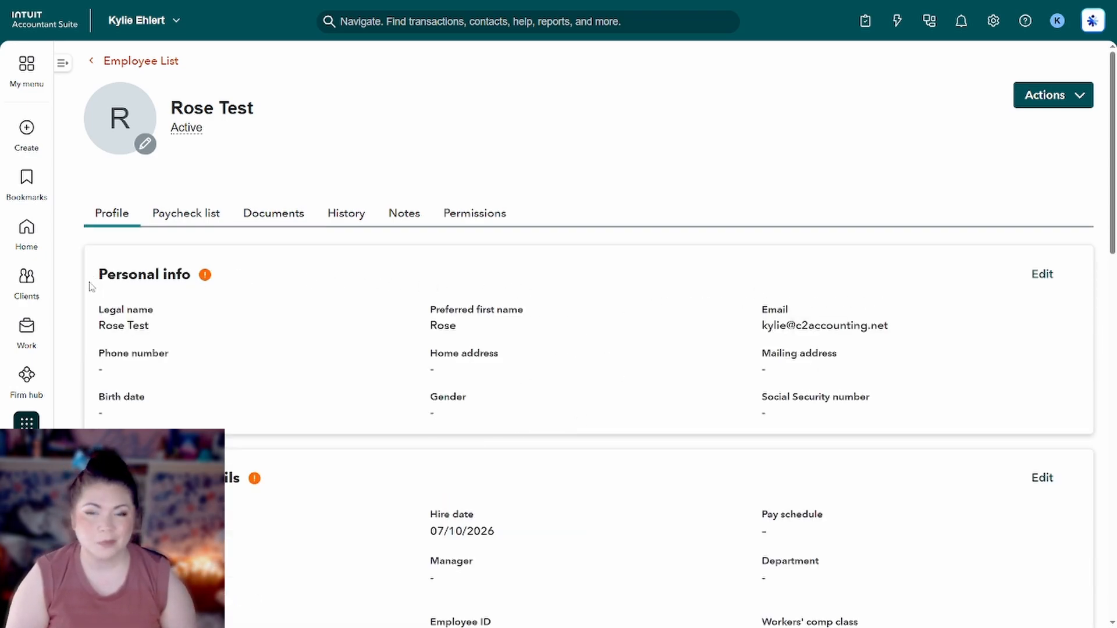
left_click(1054, 280)
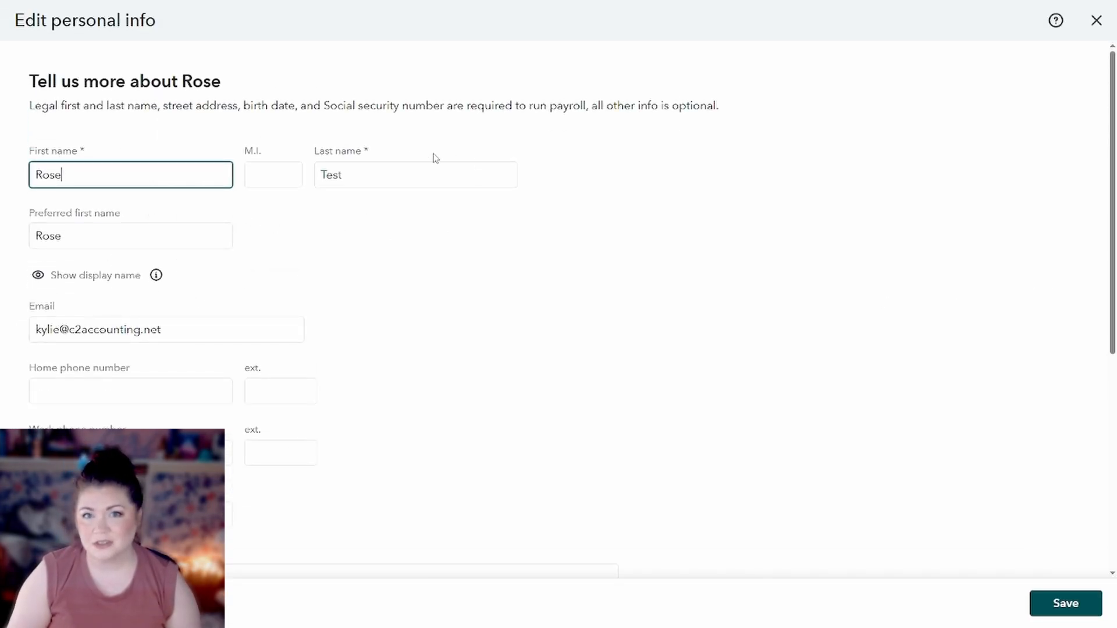
Fill the preferred first name to match the first name and check the home phone field.
left_click(526, 271)
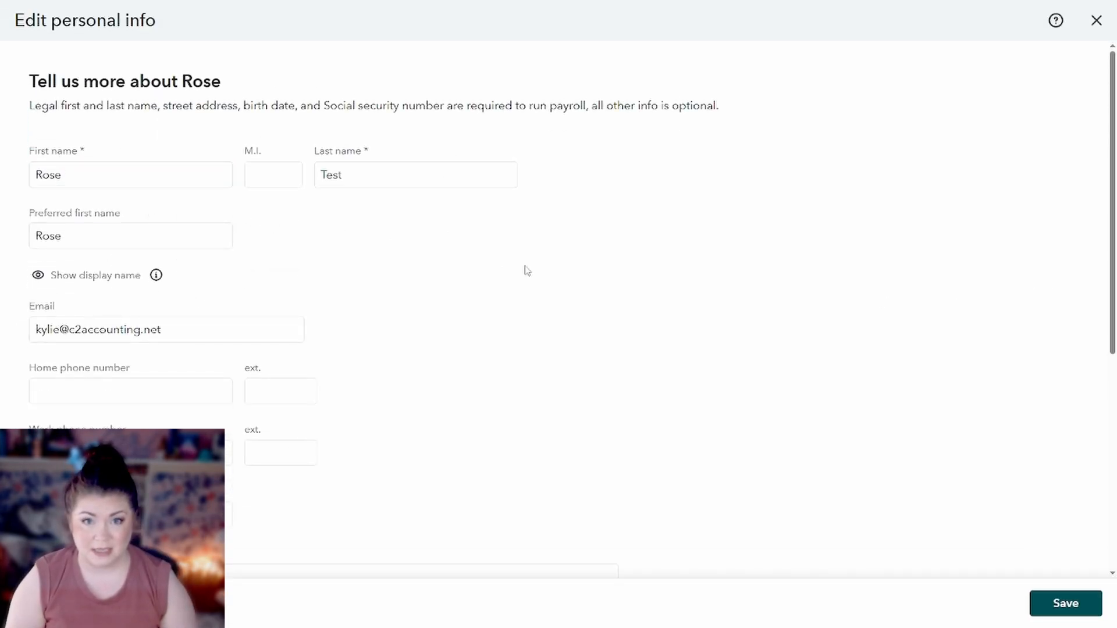
left_click(141, 246)
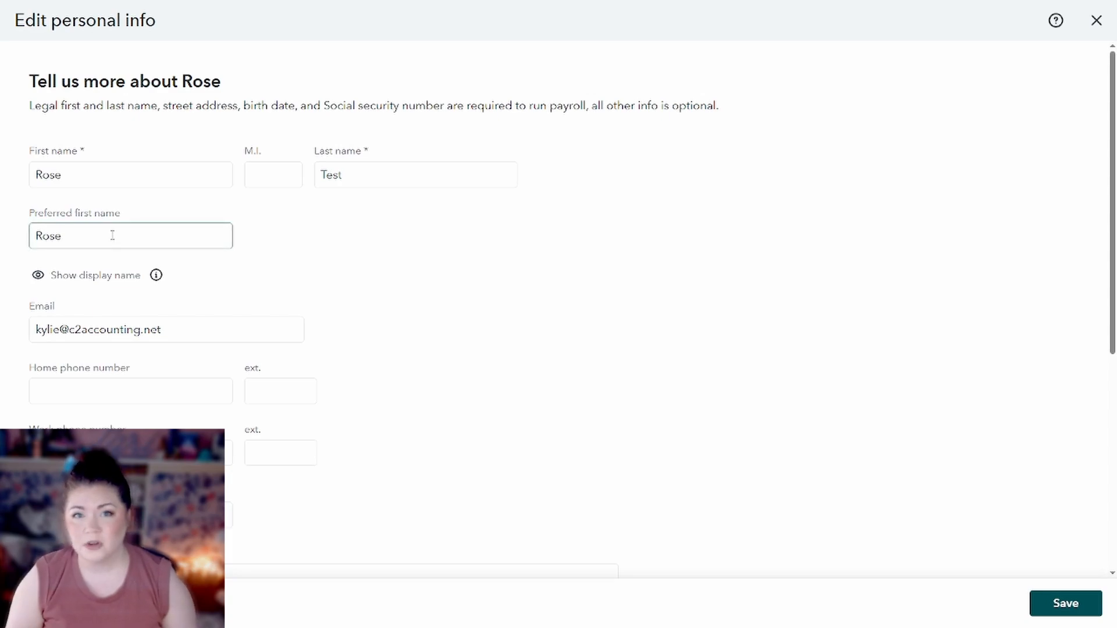
double_click(111, 236)
left_click_drag(99, 235, 32, 236)
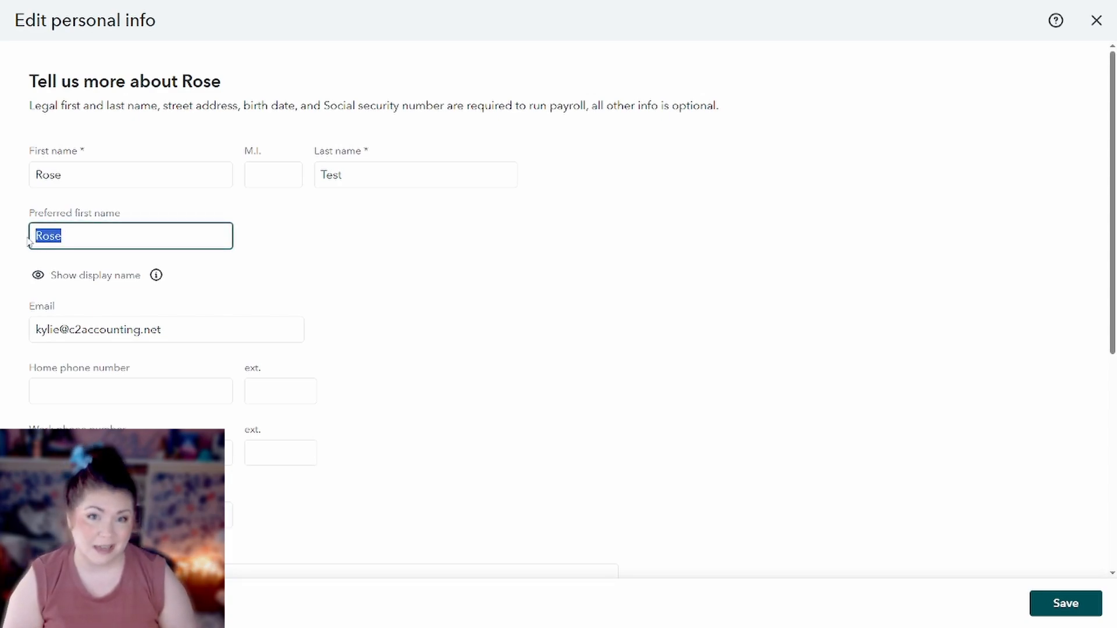
left_click(110, 236)
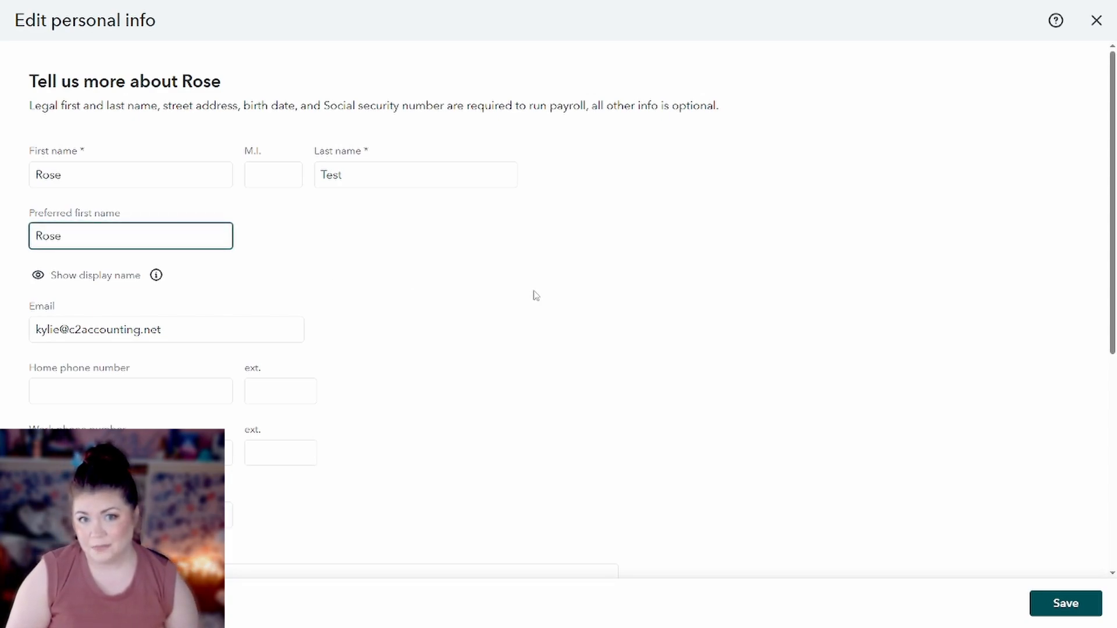
scroll(536, 296, "down", 2)
left_click(146, 283)
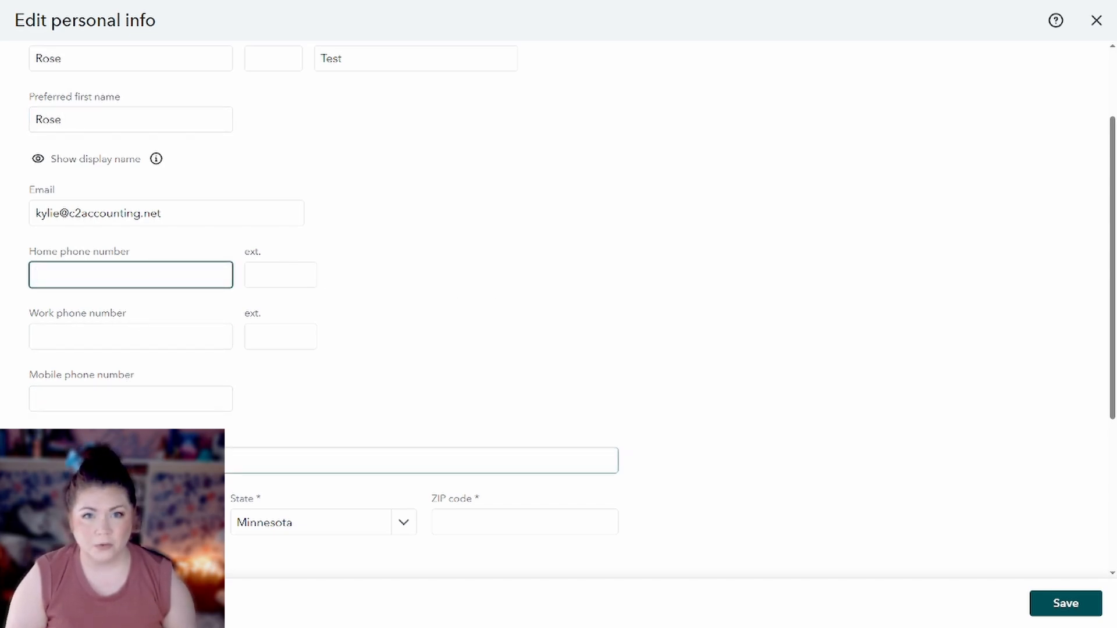
scroll(469, 369, "down", 5)
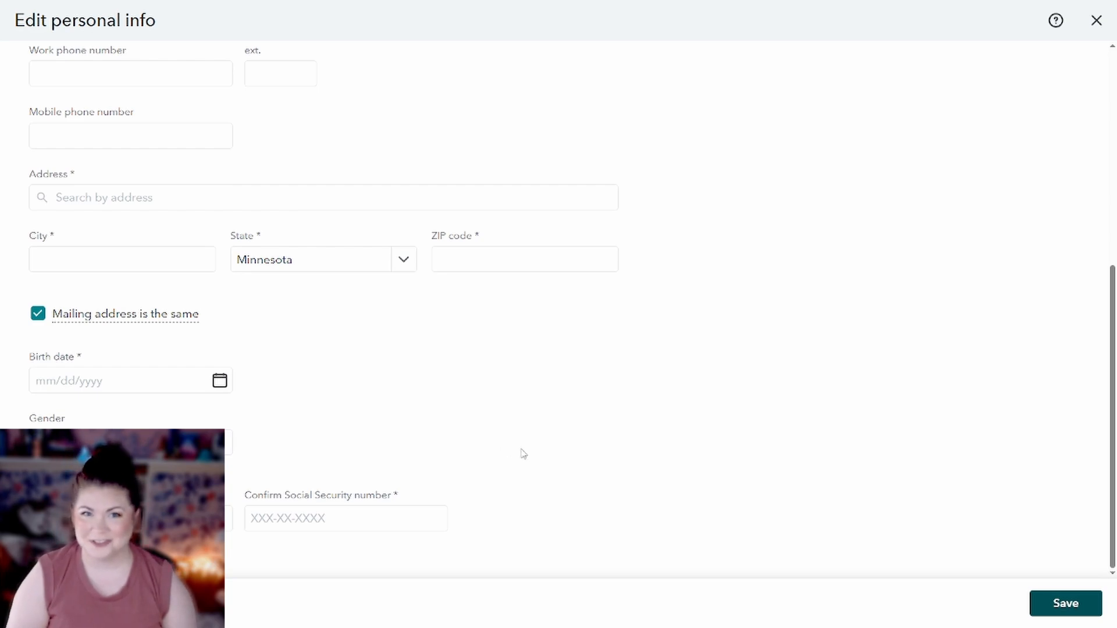
left_click(1050, 609)
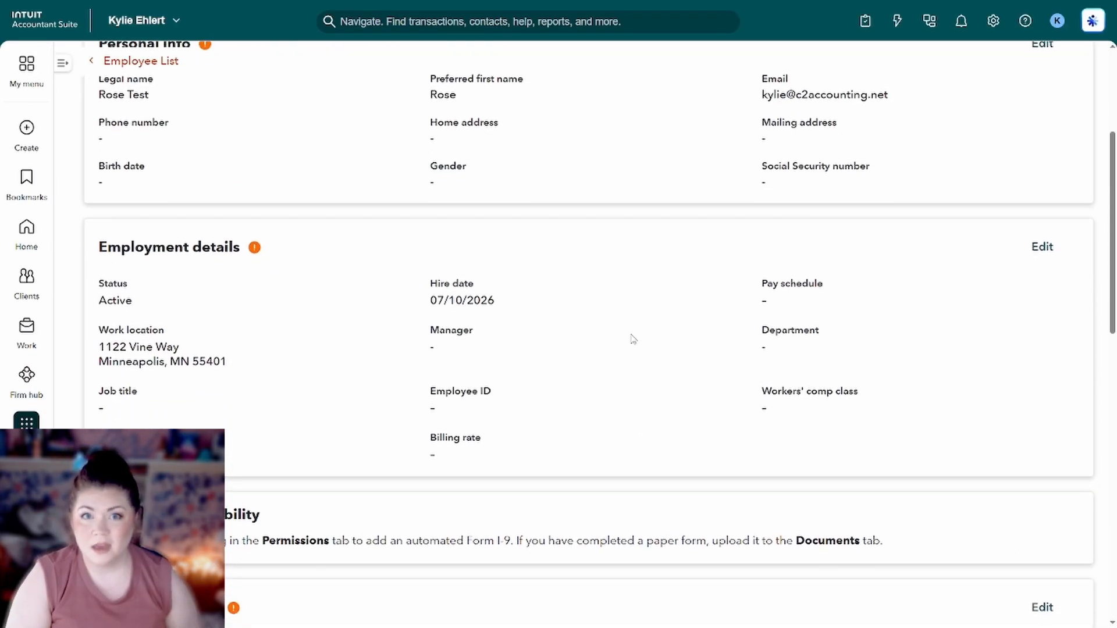
left_click(1046, 251)
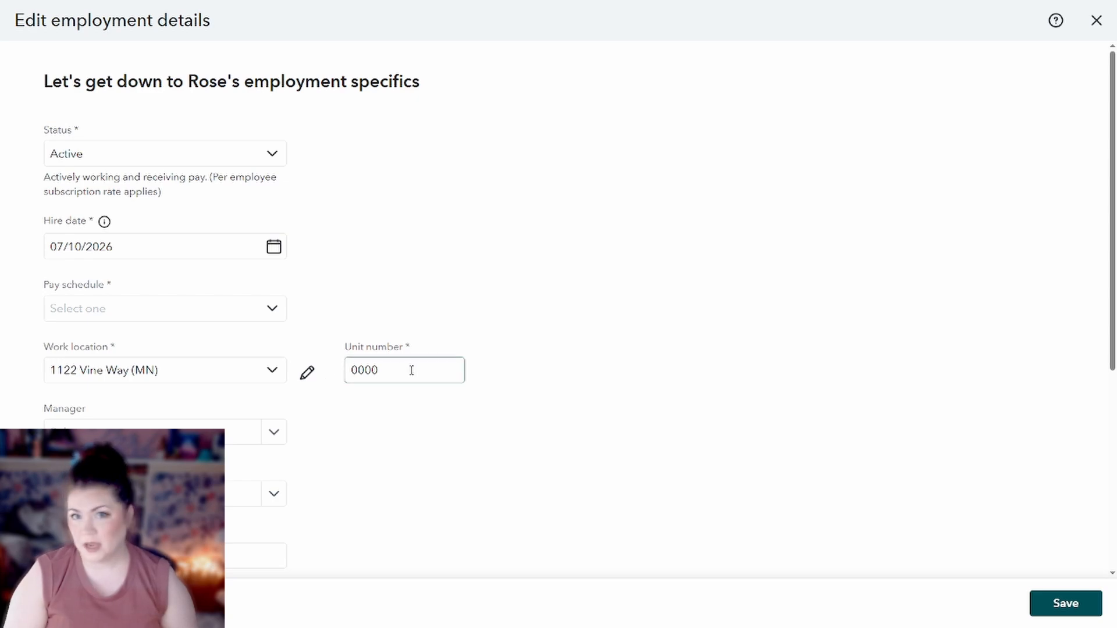
scroll(409, 373, "down", 2)
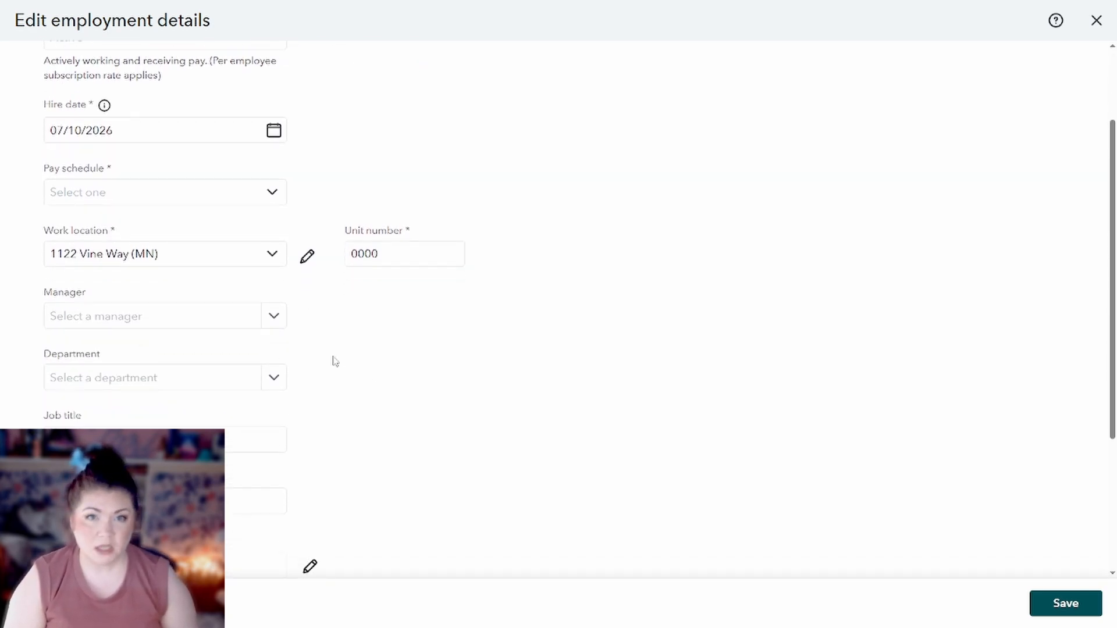
scroll(295, 394, "down", 1)
left_click(243, 390)
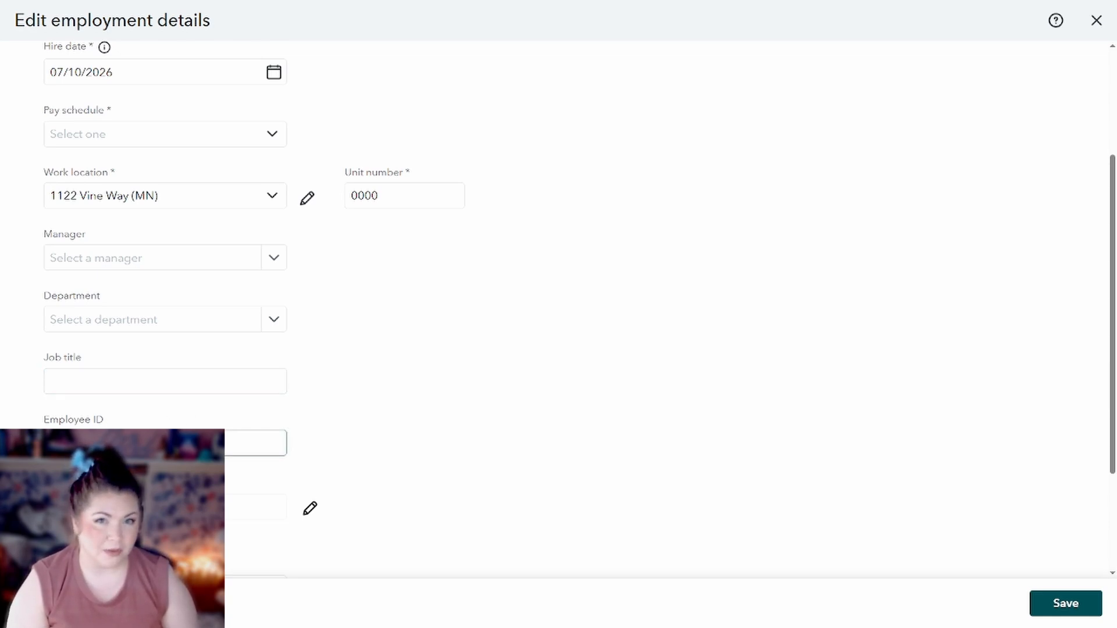
scroll(262, 442, "down", 3)
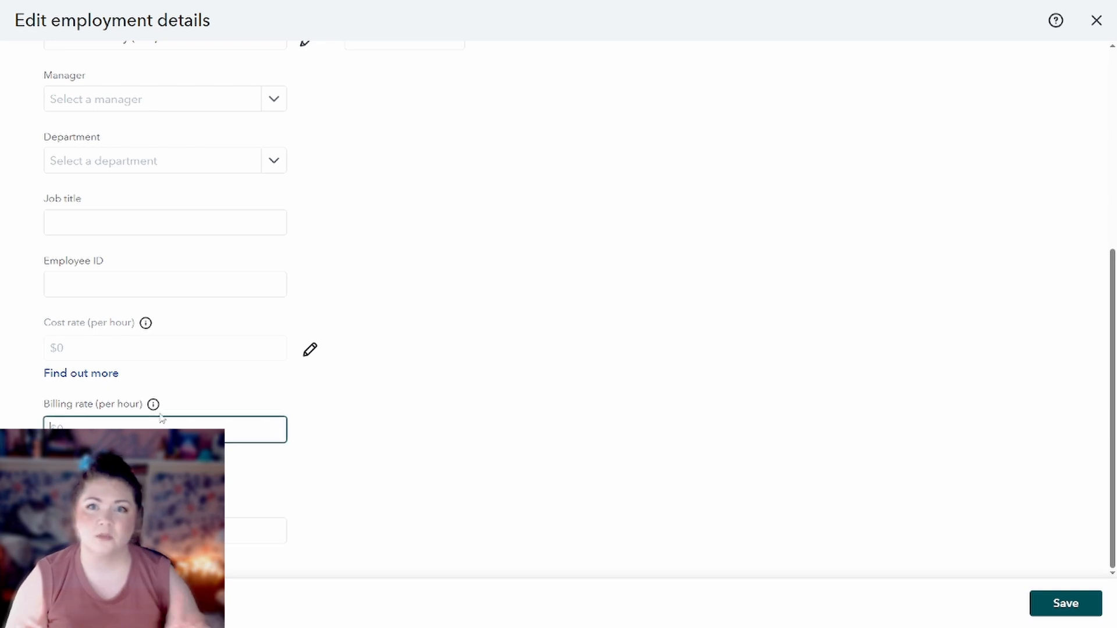
mouse_move(153, 405)
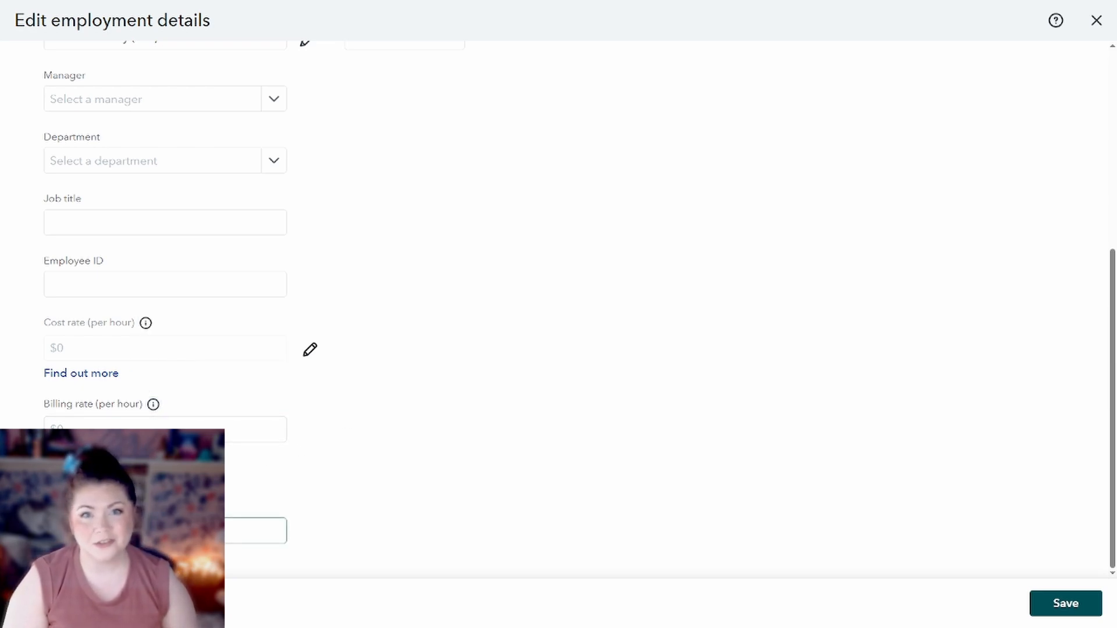
left_click(51, 603)
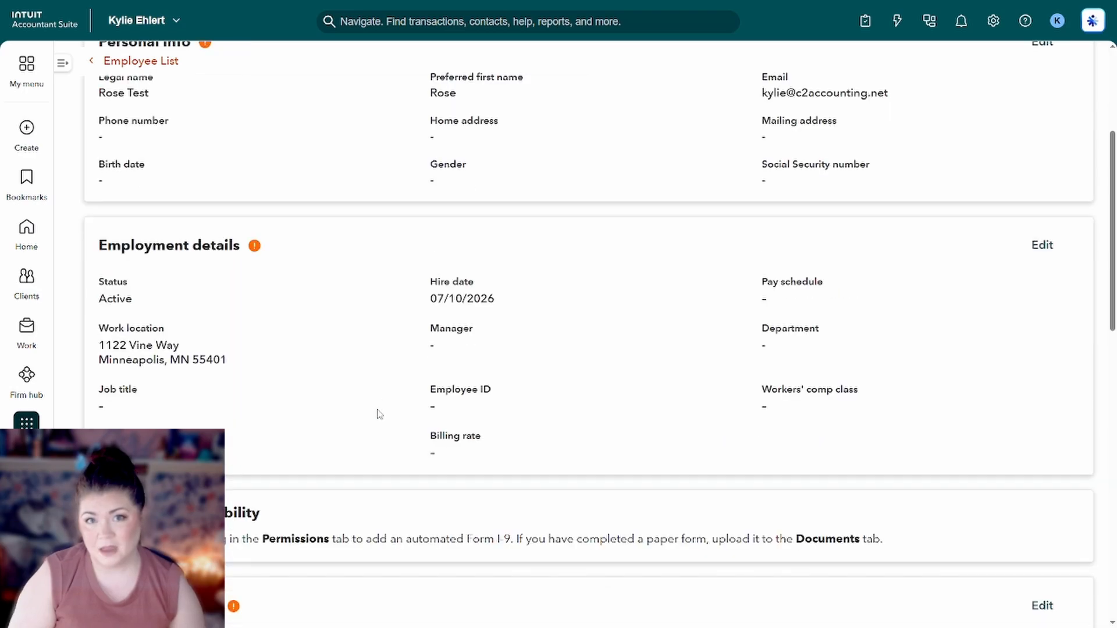
scroll(383, 386, "down", 7)
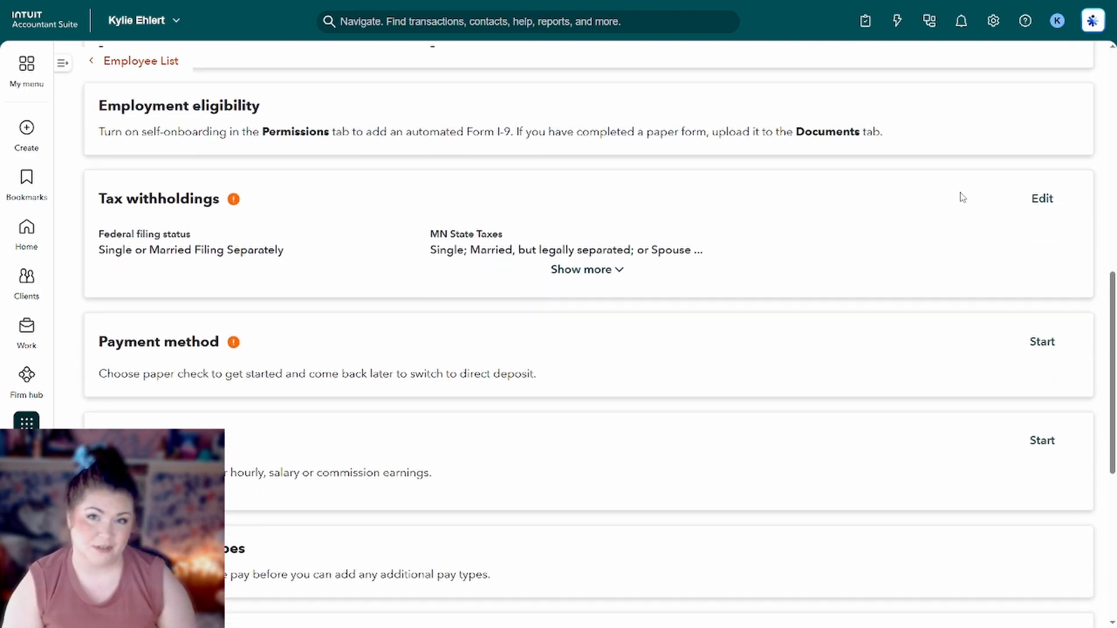
left_click(1043, 198)
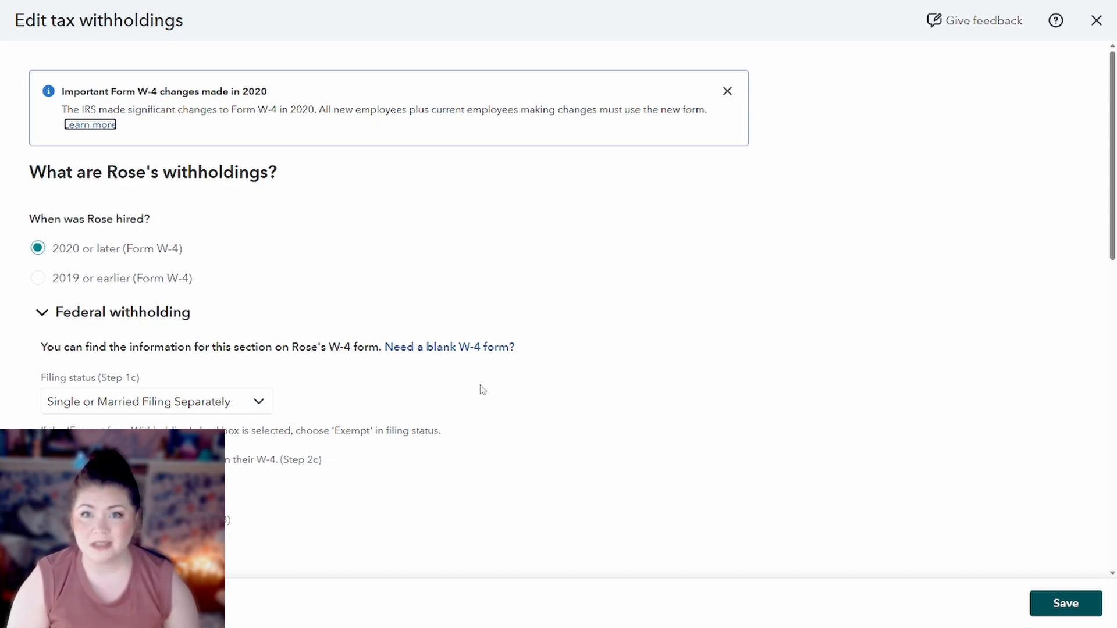
scroll(481, 389, "down", 9)
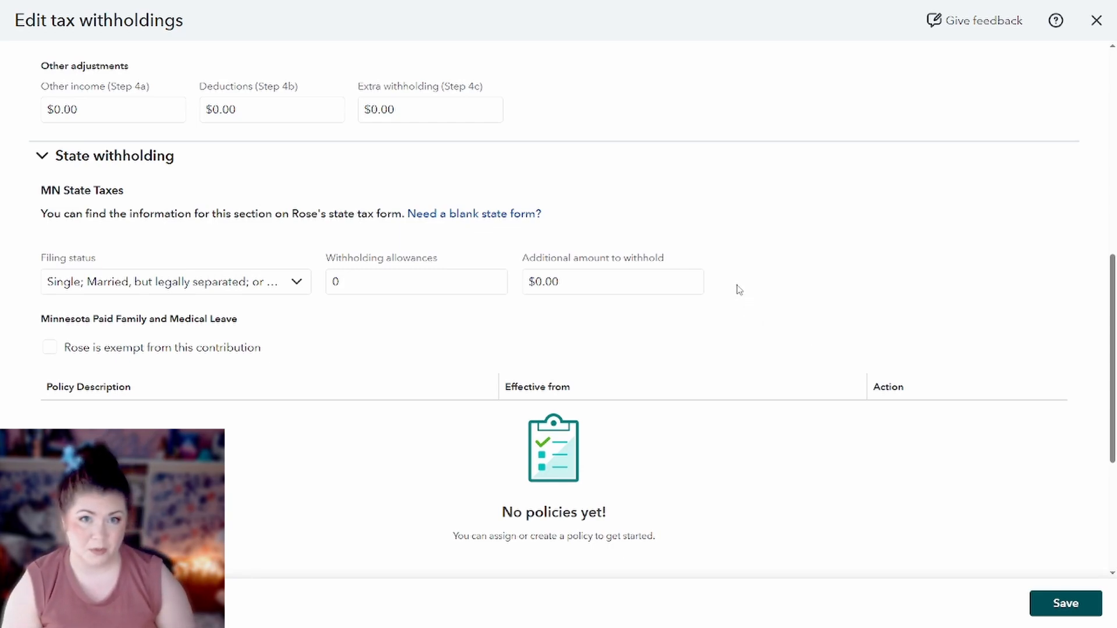
scroll(739, 290, "down", 3)
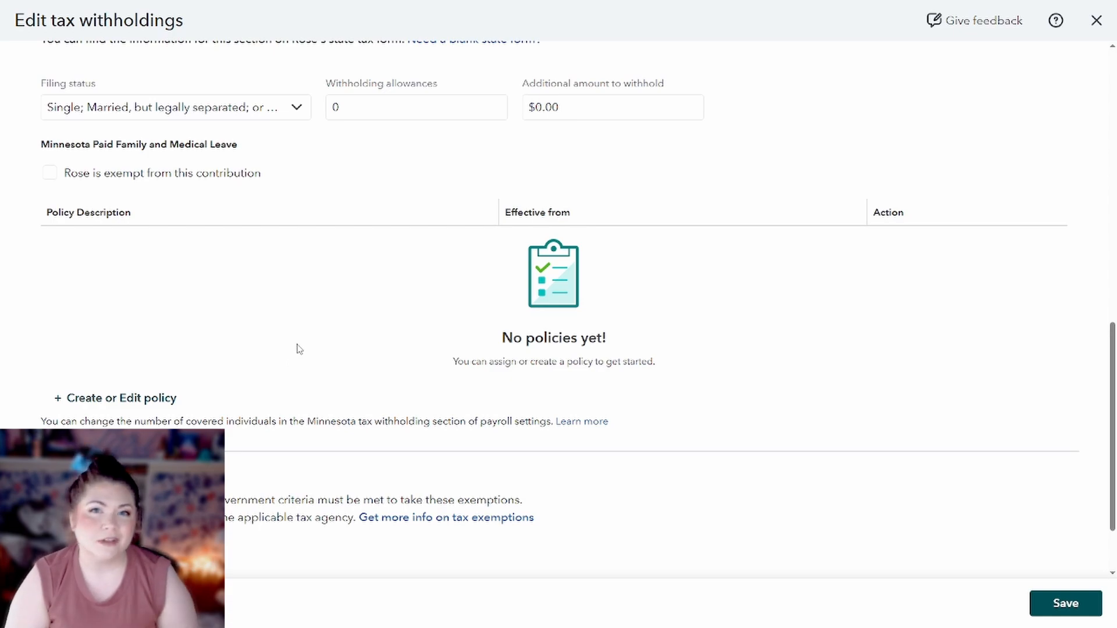
scroll(205, 379, "down", 1)
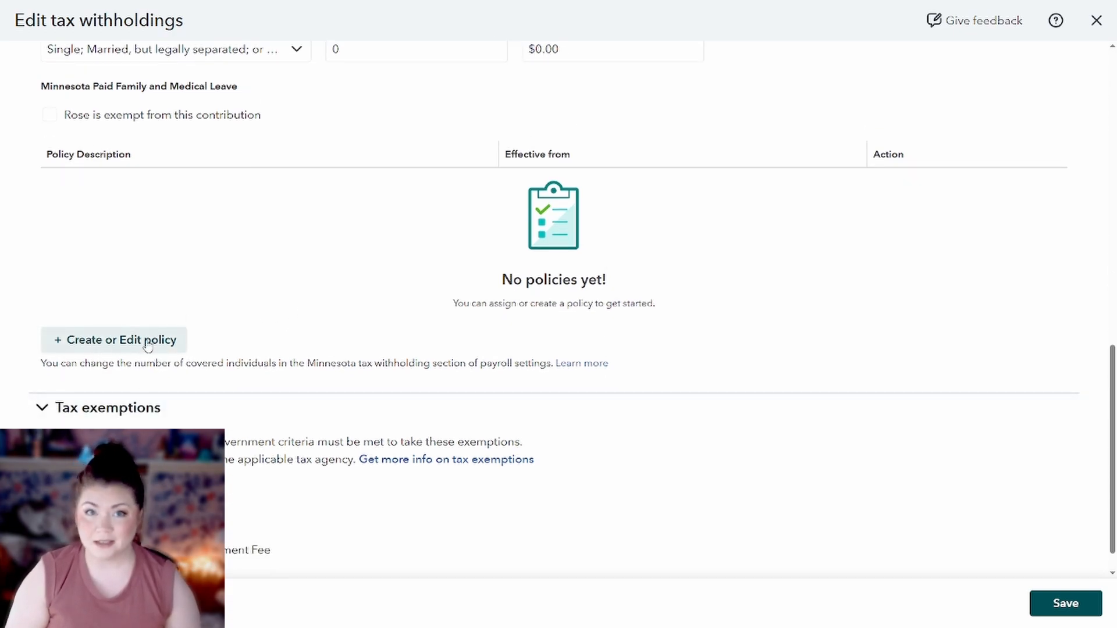
scroll(424, 393, "down", 1)
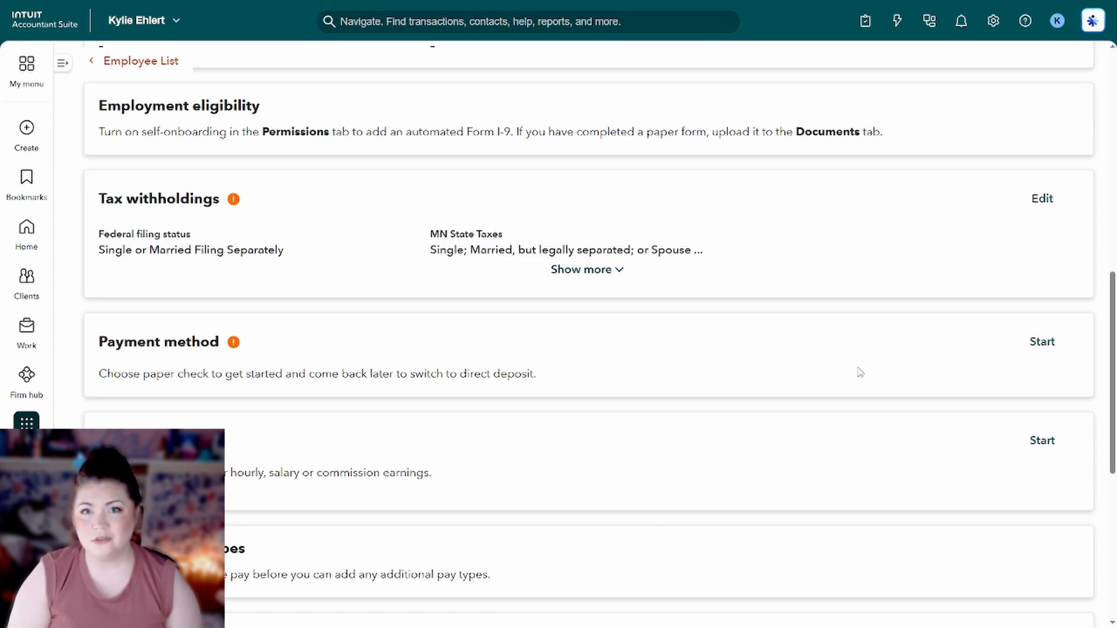
left_click(1045, 342)
left_click(197, 147)
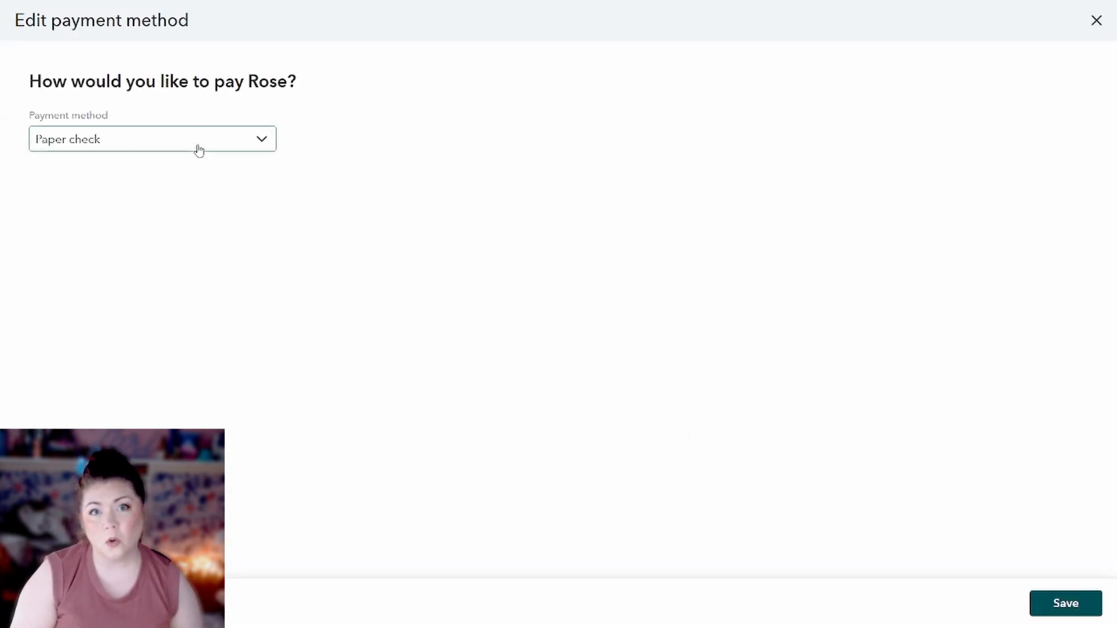
left_click(110, 201)
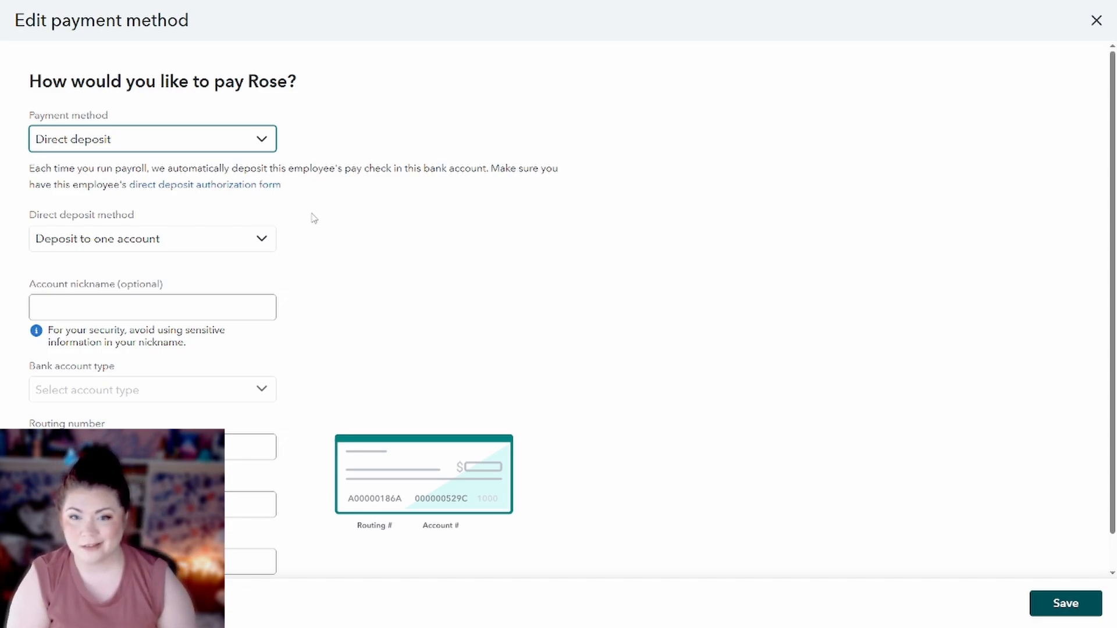
scroll(559, 308, "down", 1)
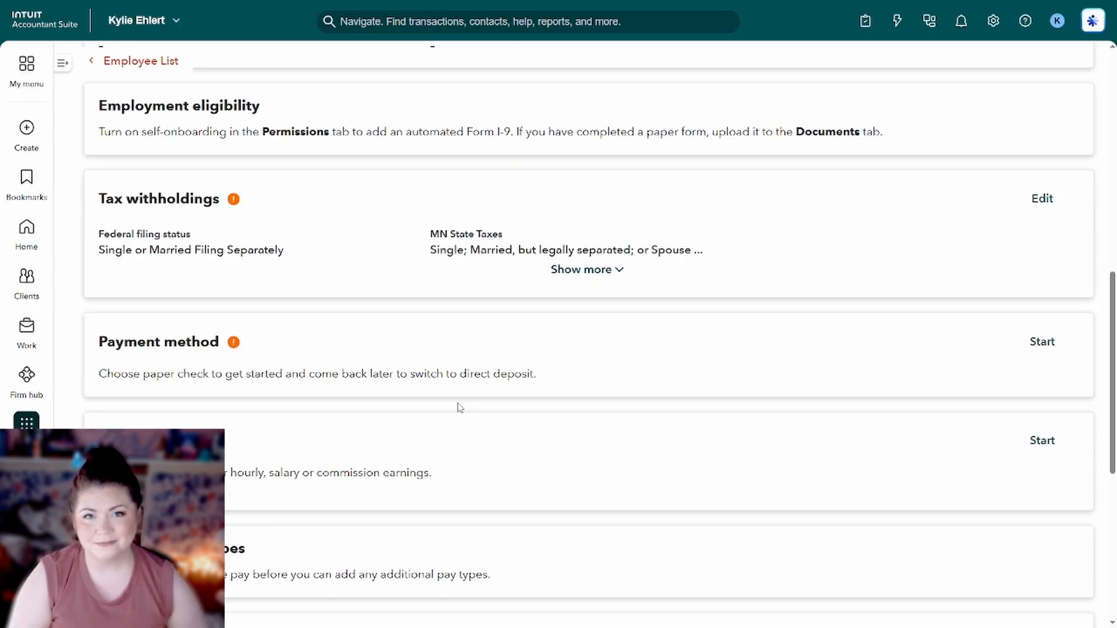
scroll(512, 379, "down", 1)
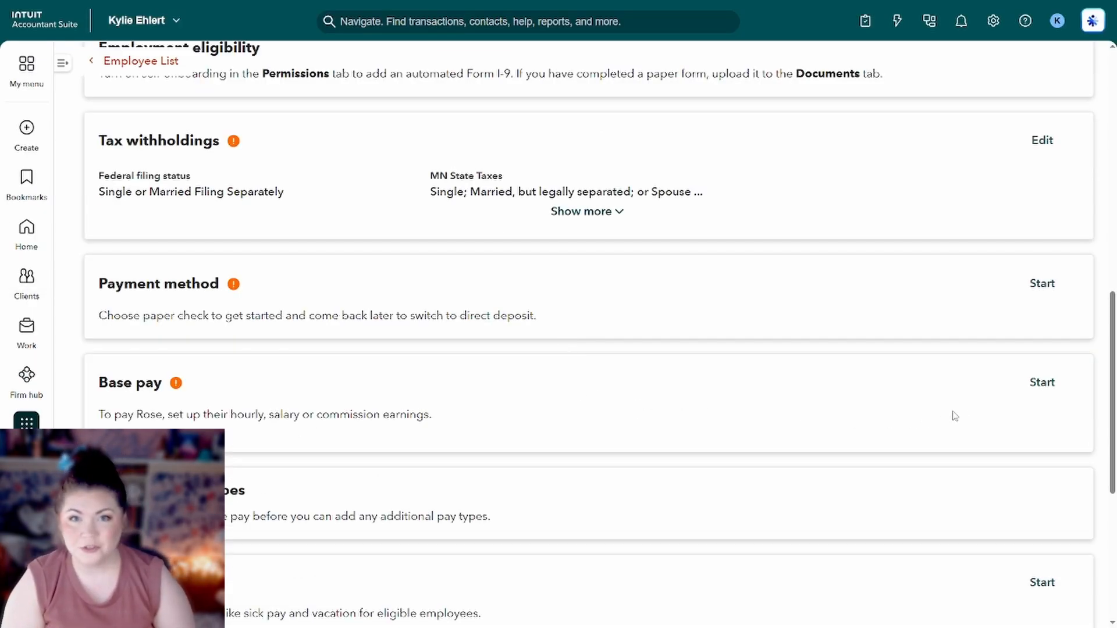
Add Hourly base pay at $25.00 per hour, effective 07/10/2026, and save it.
left_click(1046, 390)
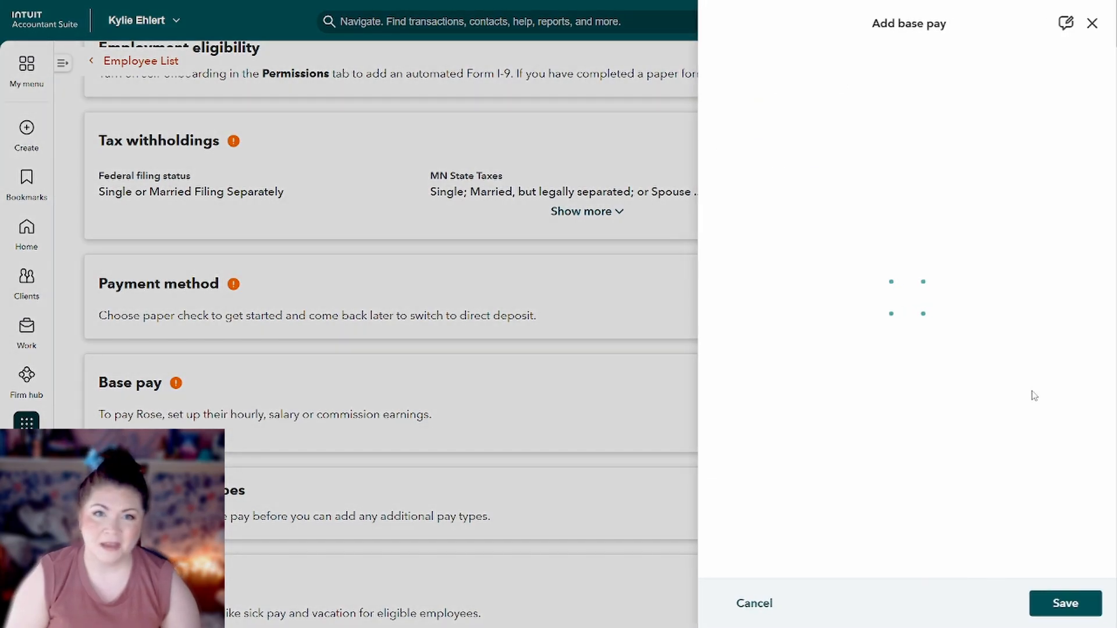
left_click(748, 115)
left_click(751, 146)
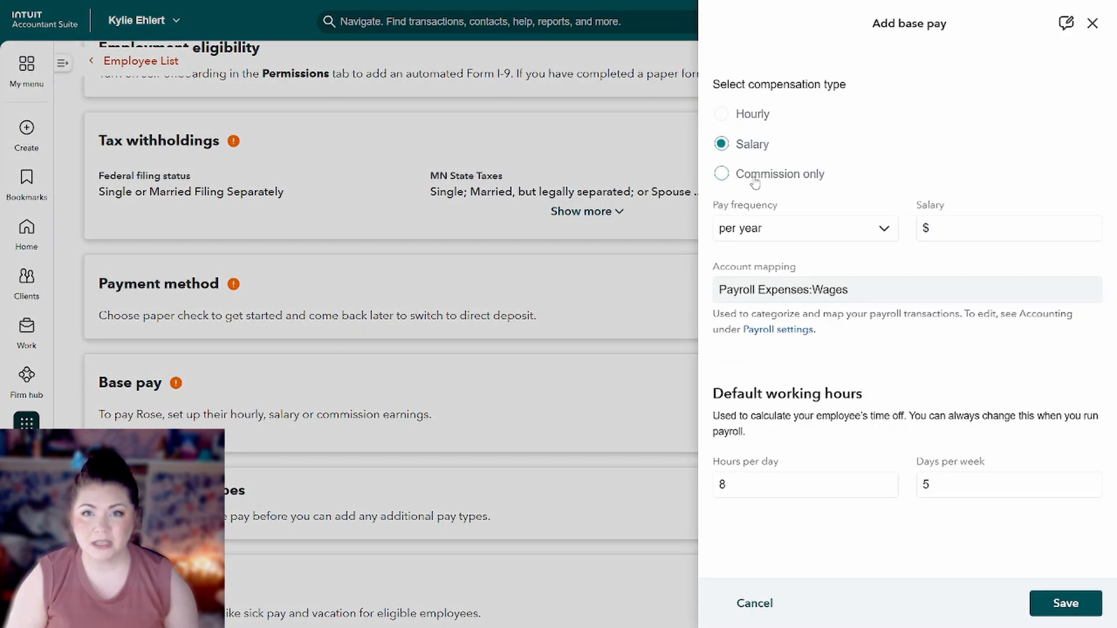
left_click(754, 182)
left_click(750, 114)
left_click(772, 229)
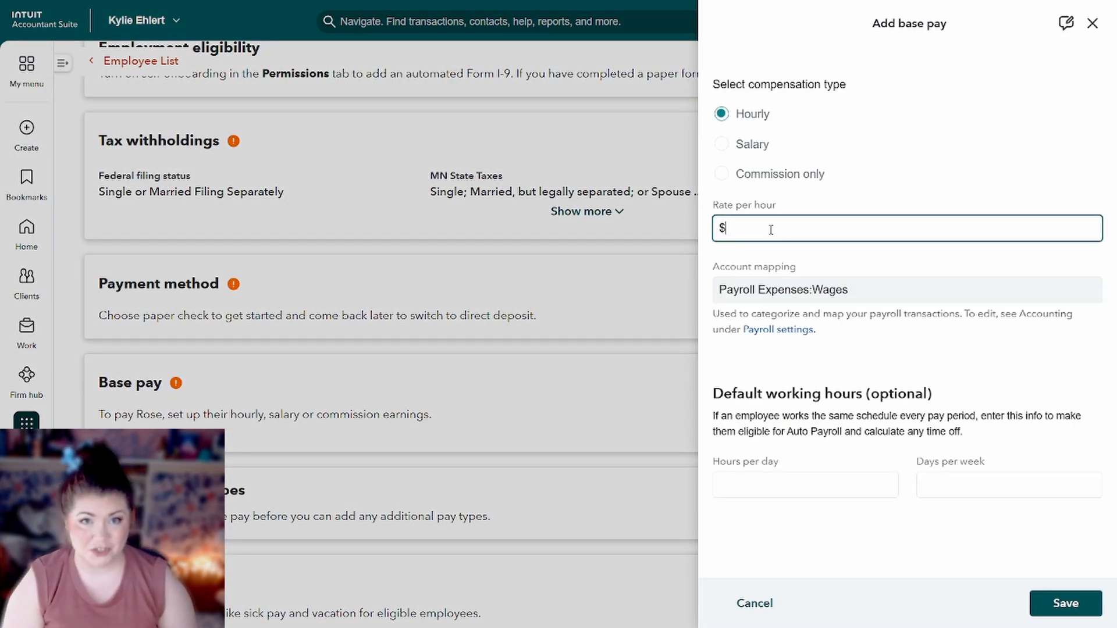
left_click(910, 183)
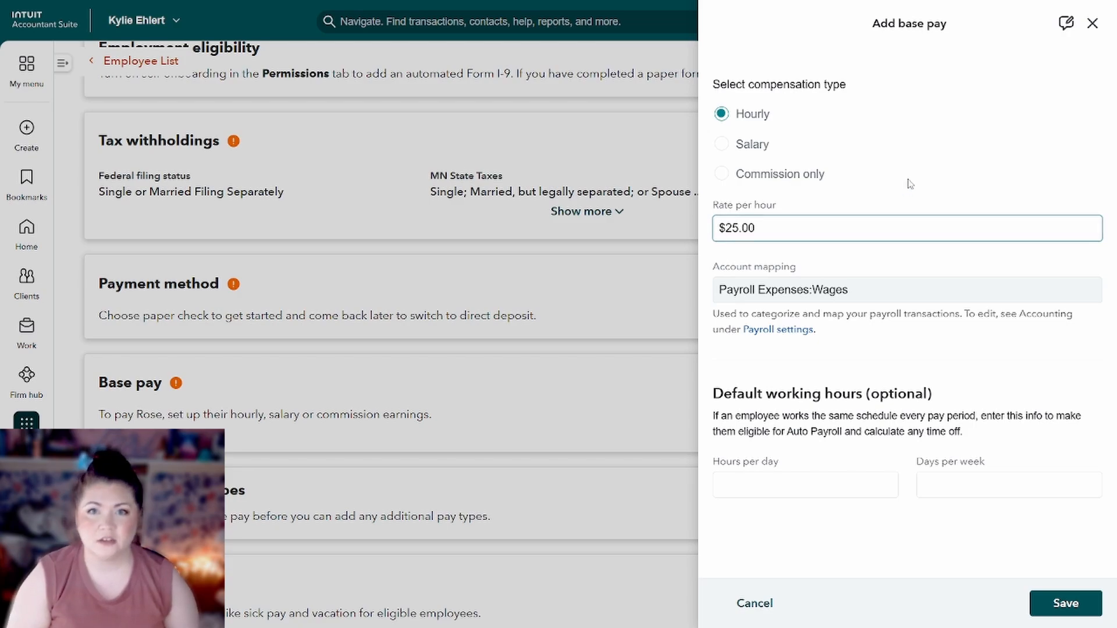
left_click_drag(715, 388, 907, 395)
left_click(931, 408)
left_click(1061, 604)
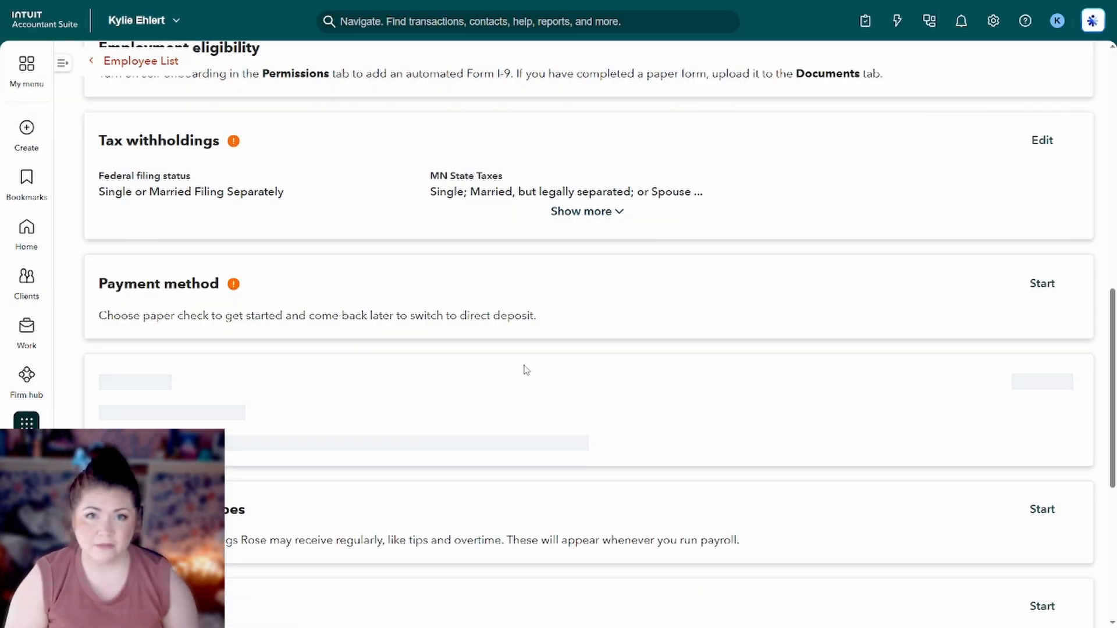
scroll(527, 384, "down", 5)
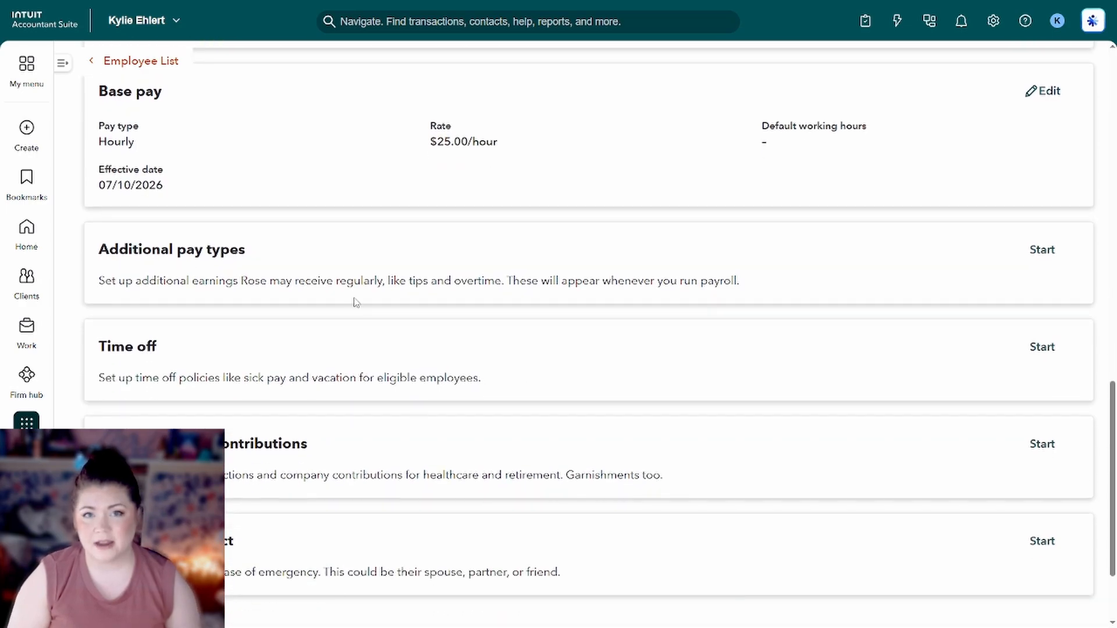
left_click(1035, 253)
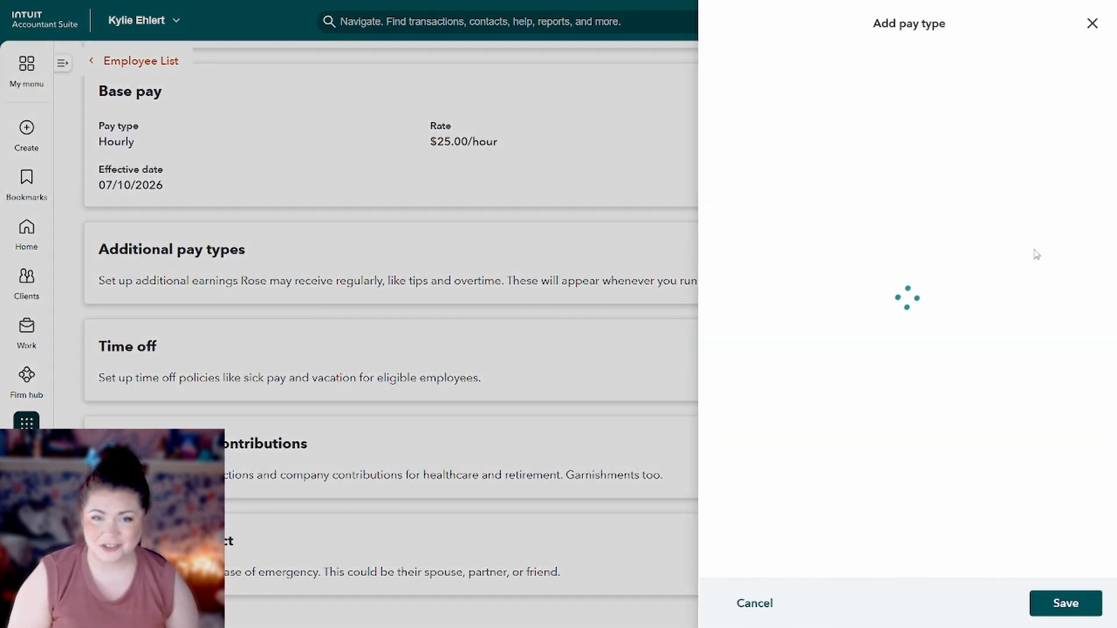
left_click(818, 101)
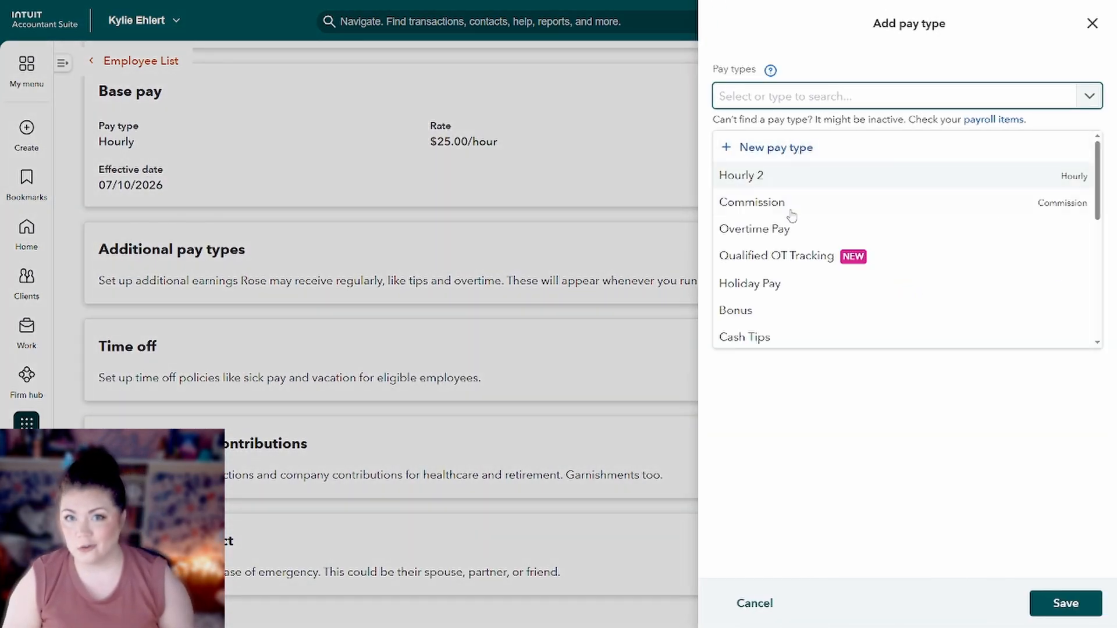
scroll(792, 222, "down", 6)
scroll(792, 228, "down", 5)
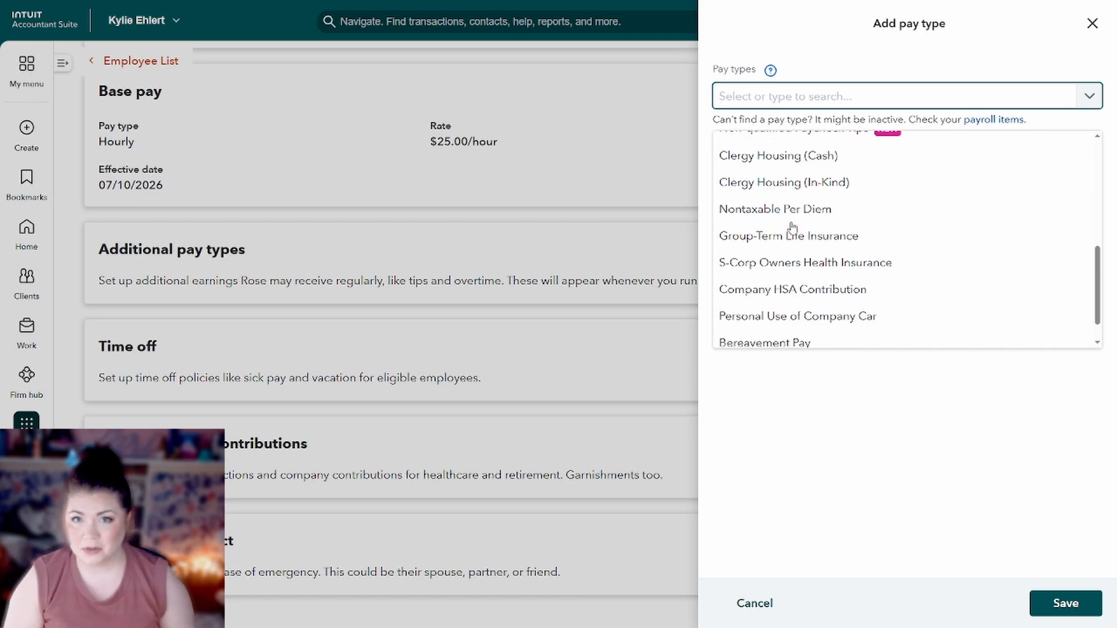
left_click(782, 417)
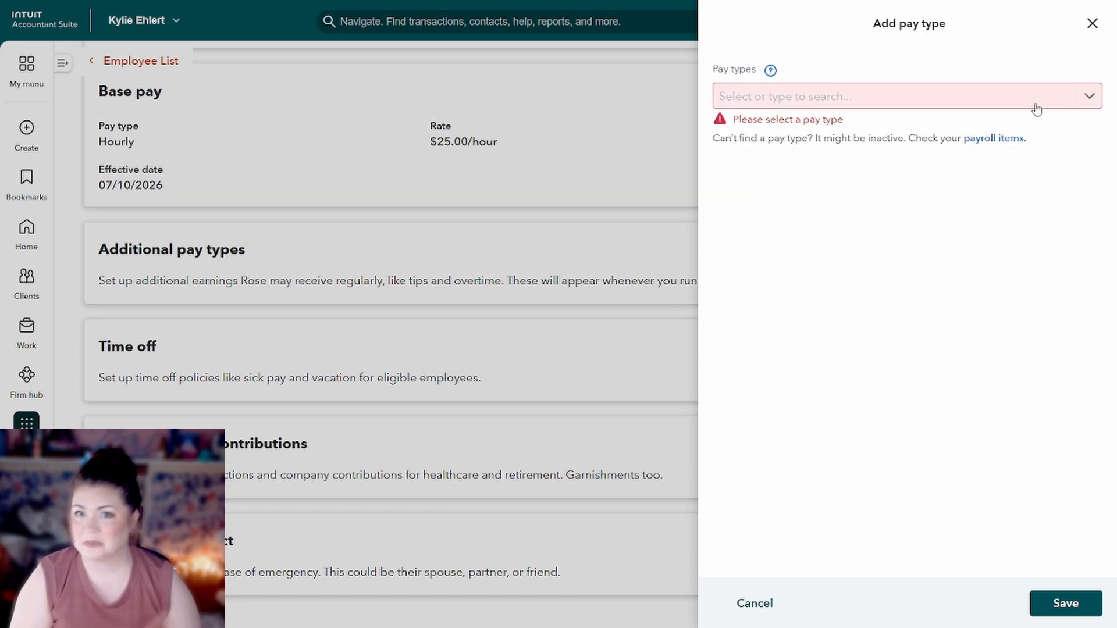
left_click(1093, 24)
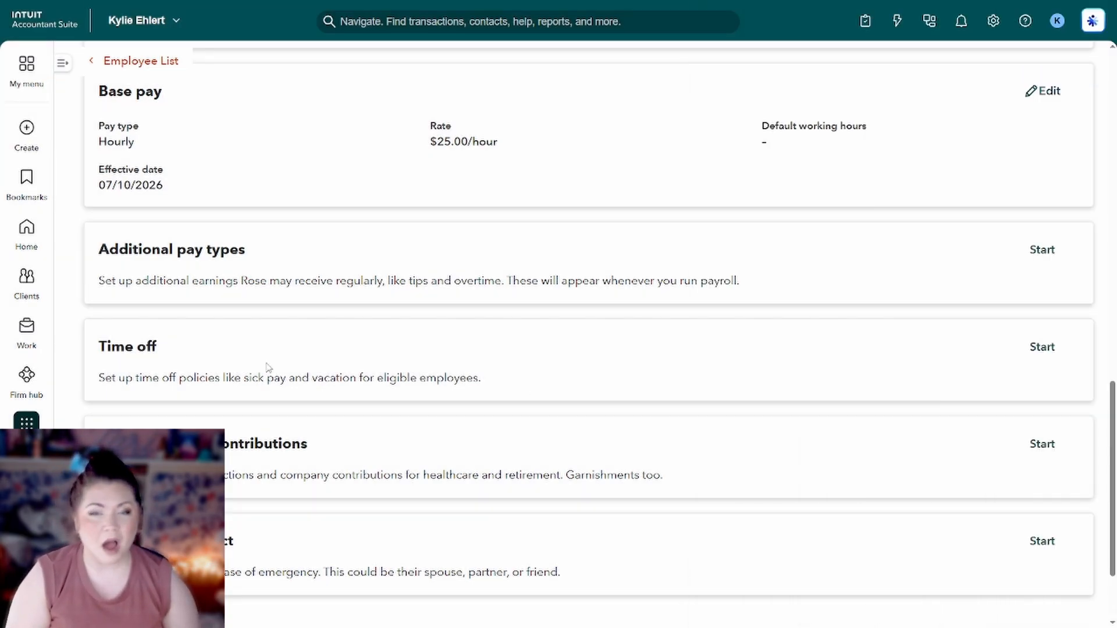
left_click(1024, 349)
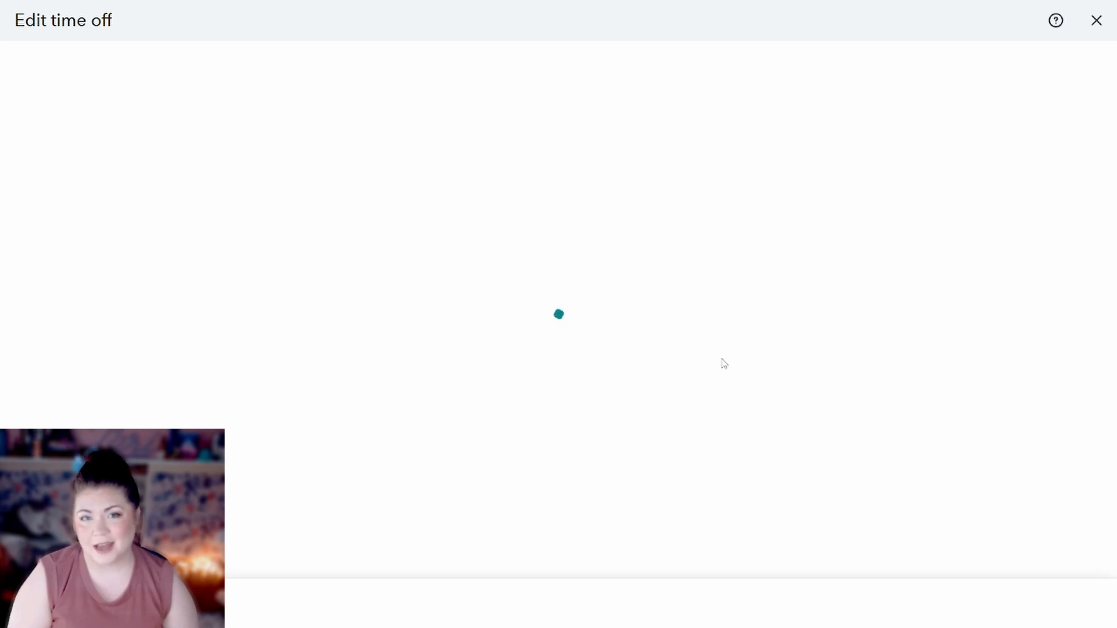
left_click(250, 146)
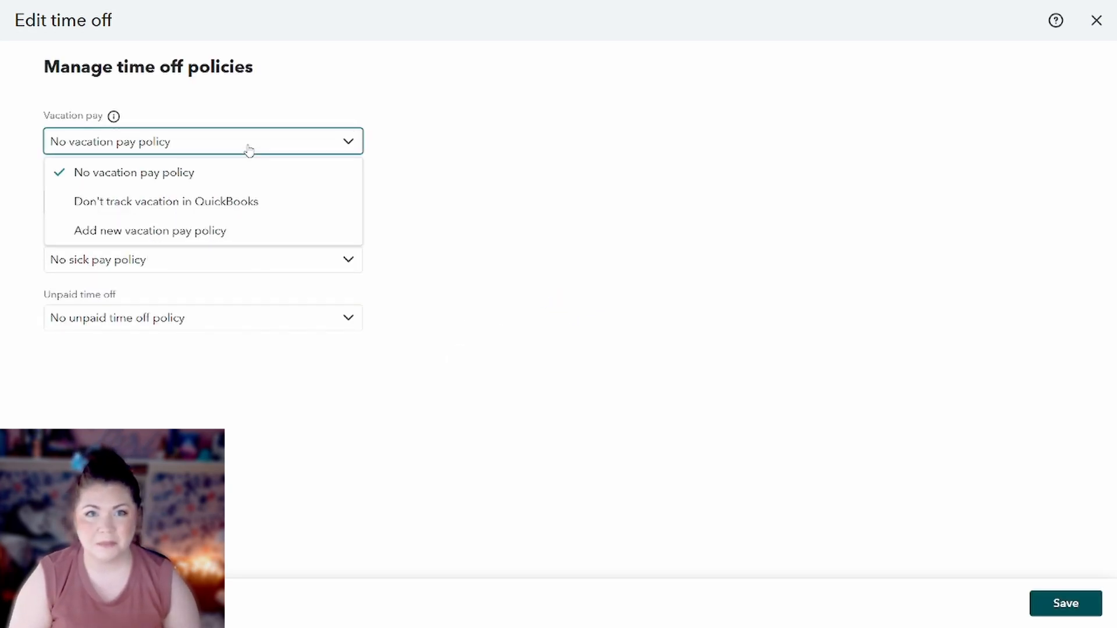
left_click(249, 151)
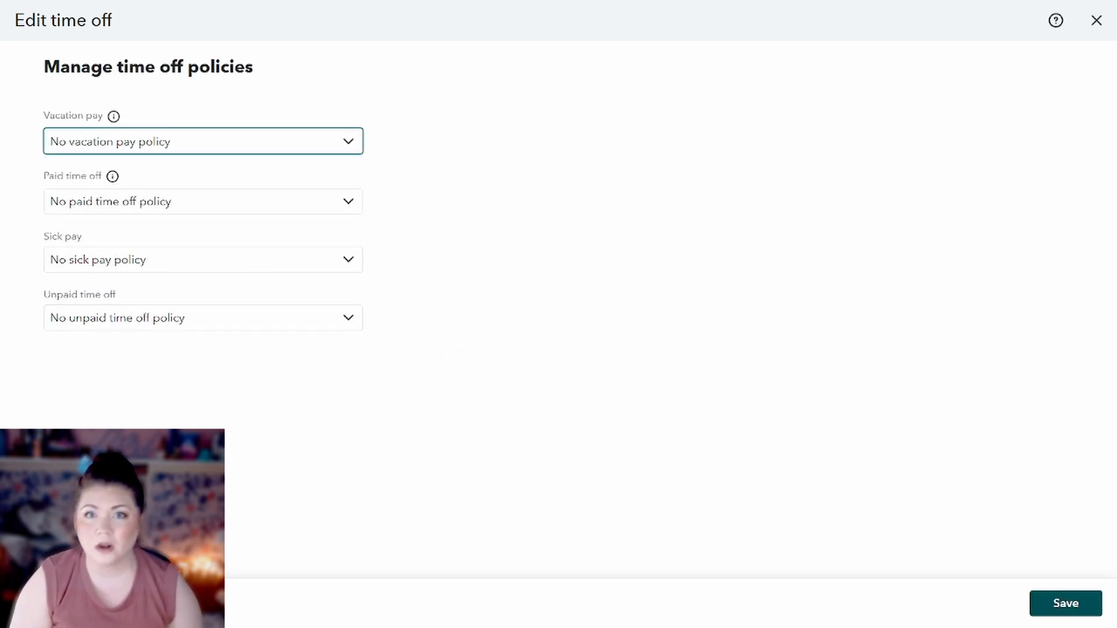
key("Escape")
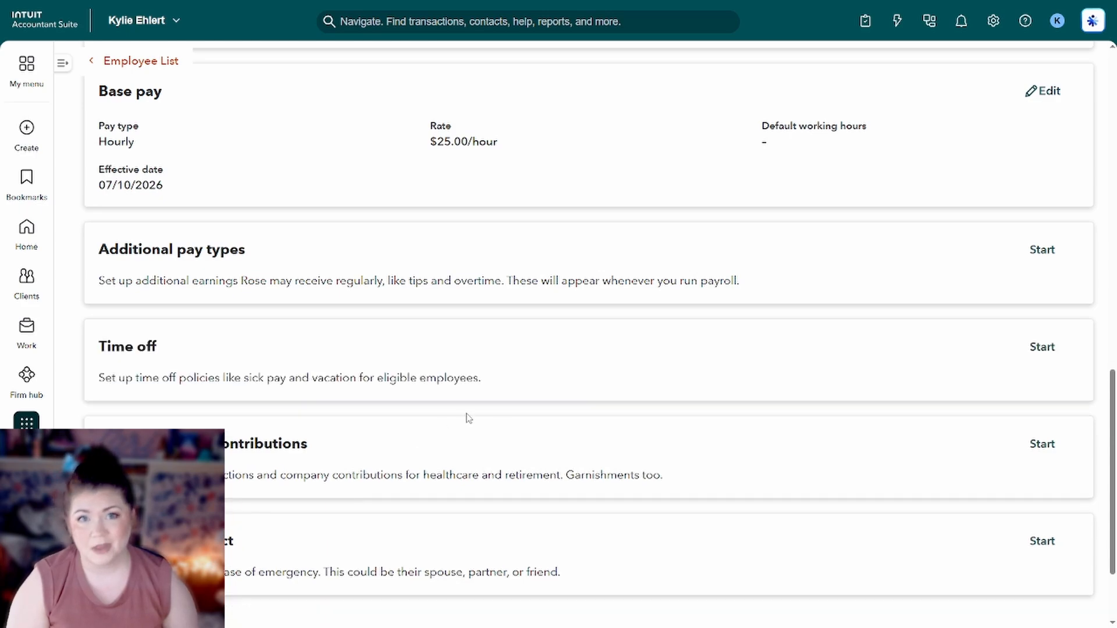
scroll(514, 402, "down", 2)
left_click(1034, 337)
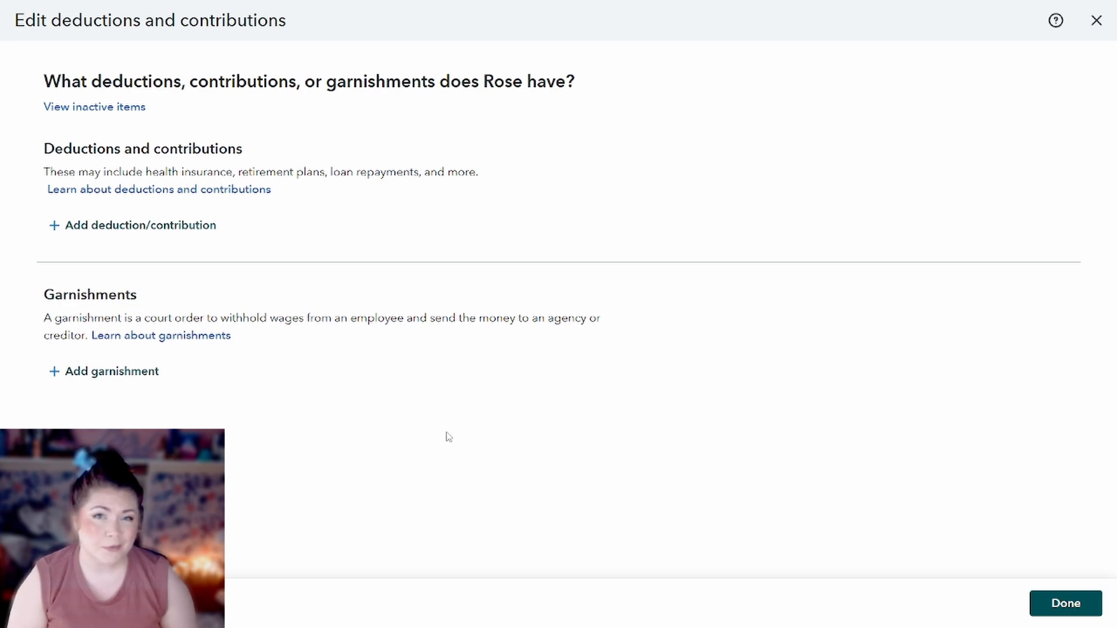
left_click(51, 604)
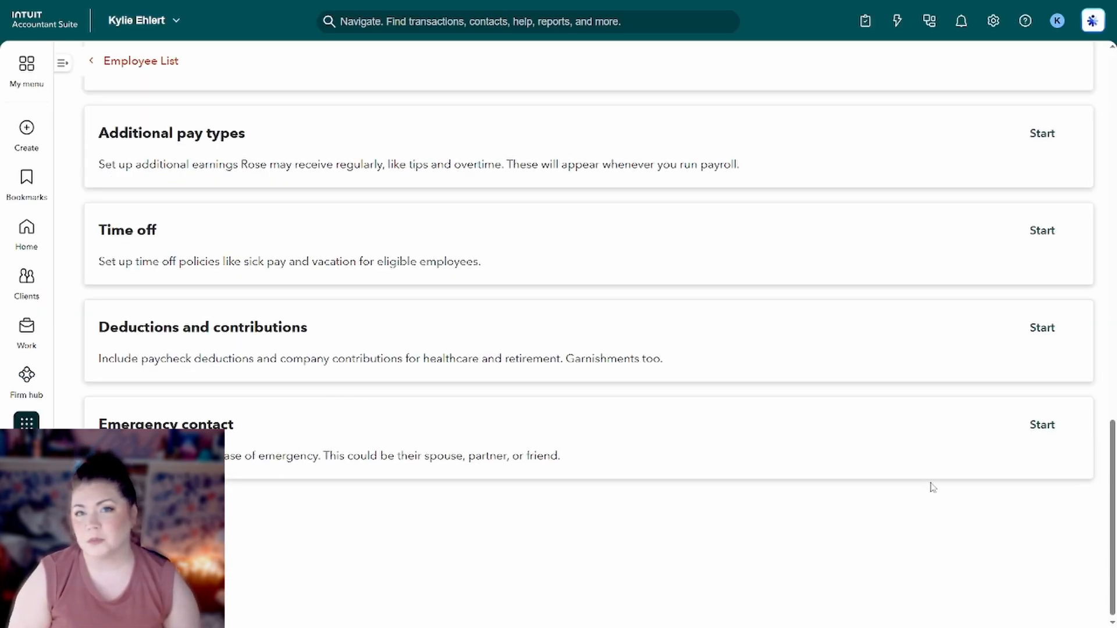
left_click(1048, 425)
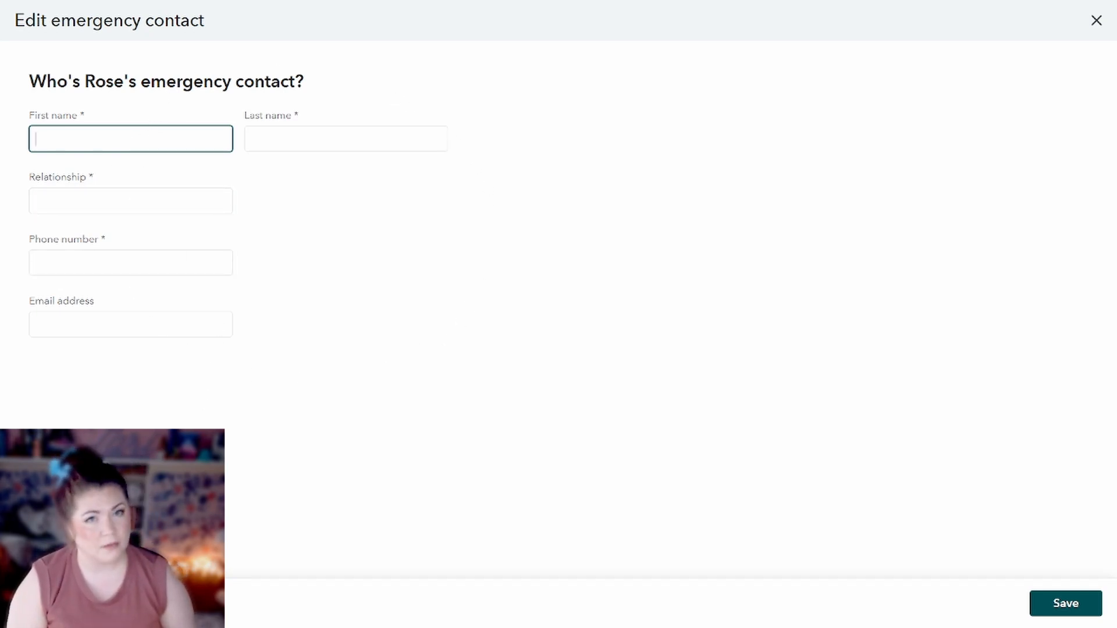
left_click(51, 603)
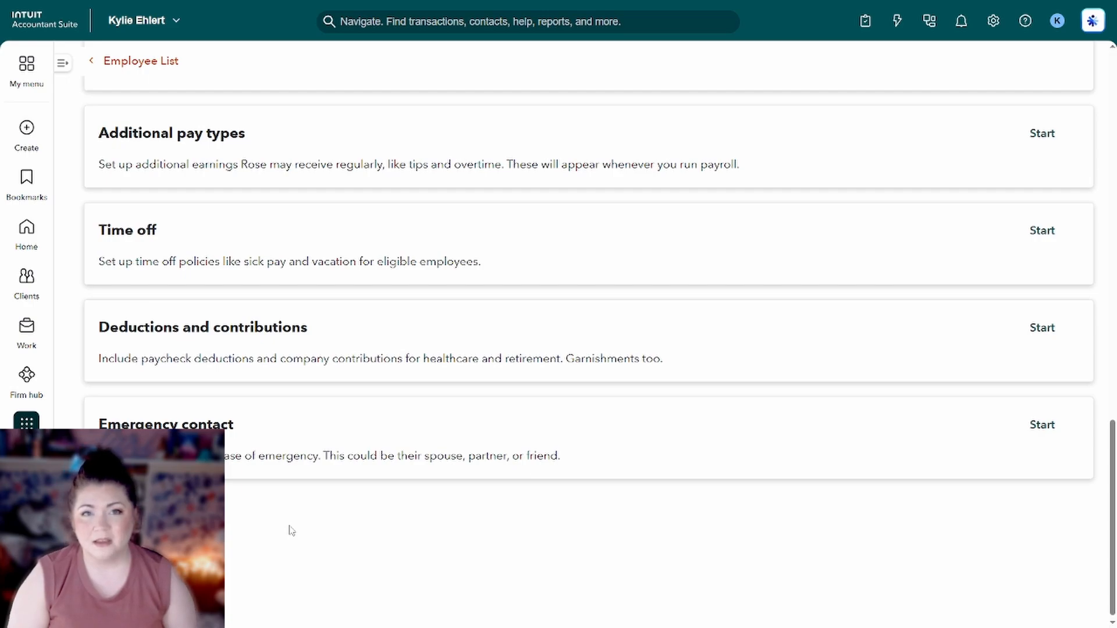
scroll(294, 528, "up", 15)
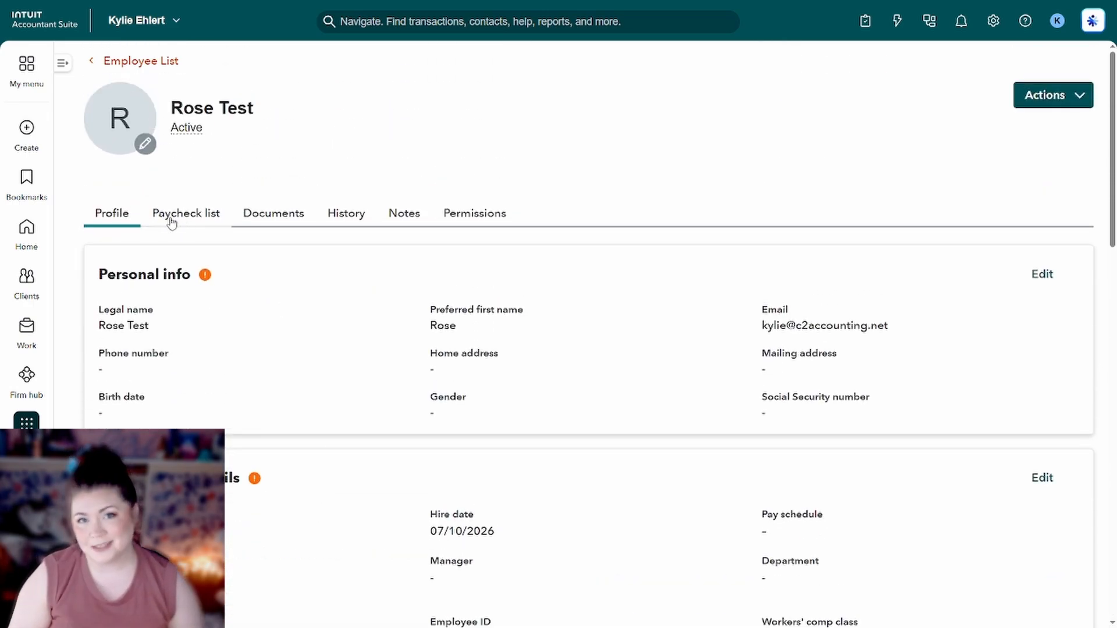
Review the Documents and Notes tabs, then Permissions showing the Workforce invite sent.
left_click(274, 218)
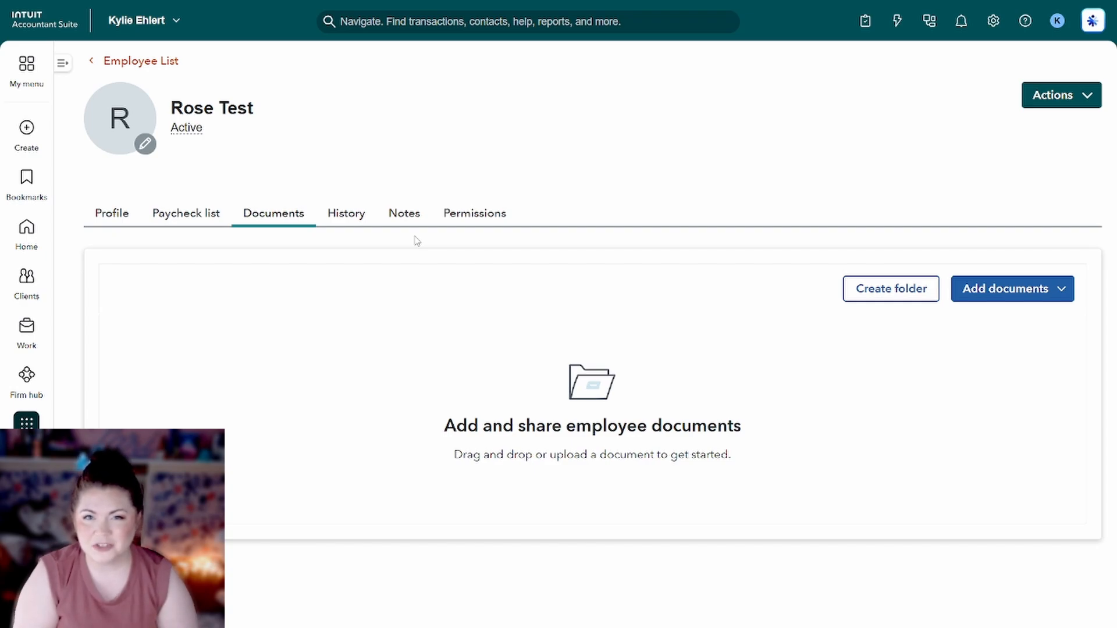
left_click(406, 220)
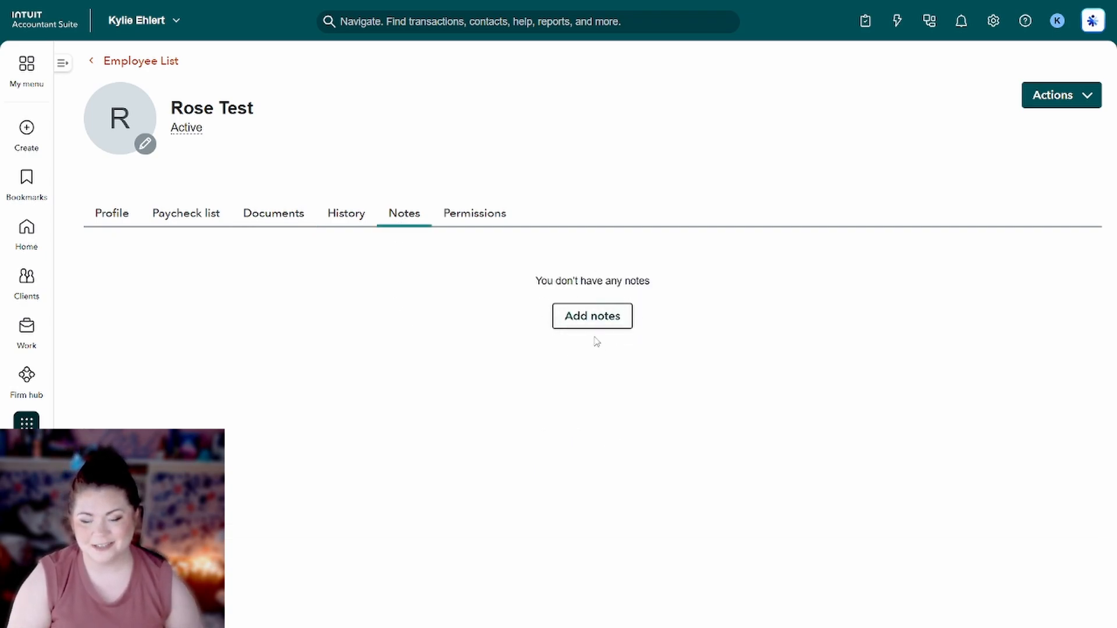
left_click(473, 226)
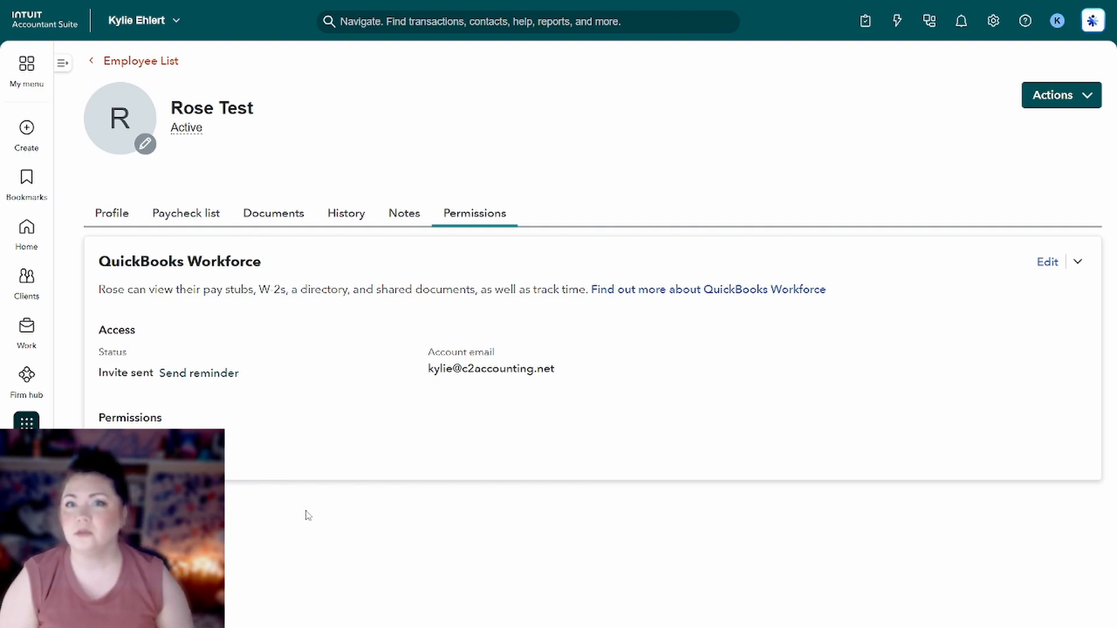
left_click_drag(585, 372, 429, 352)
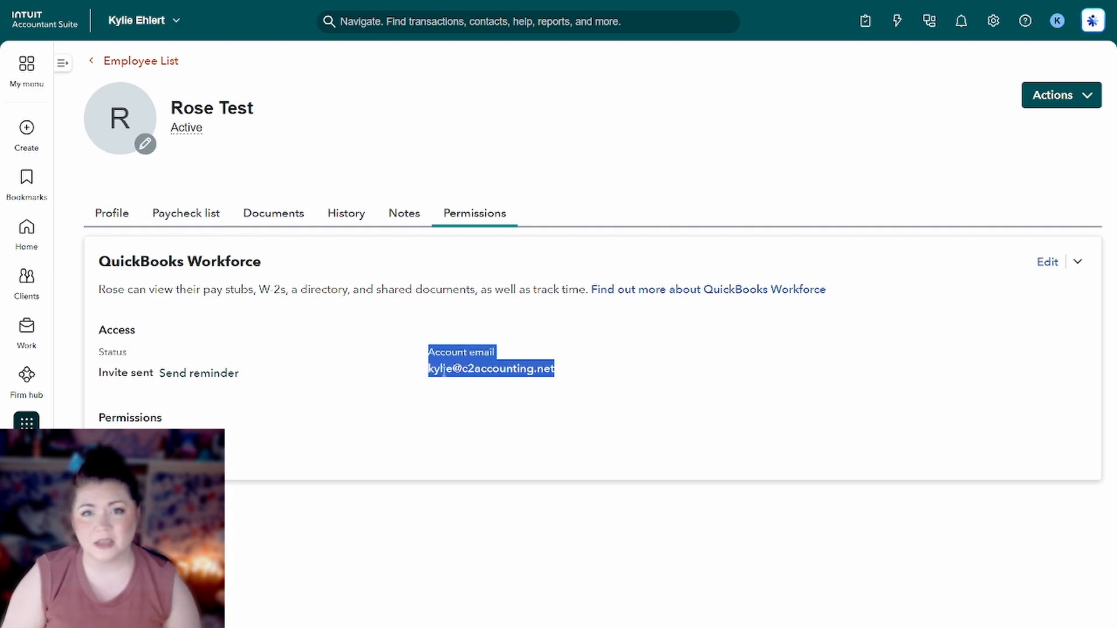
left_click(563, 369)
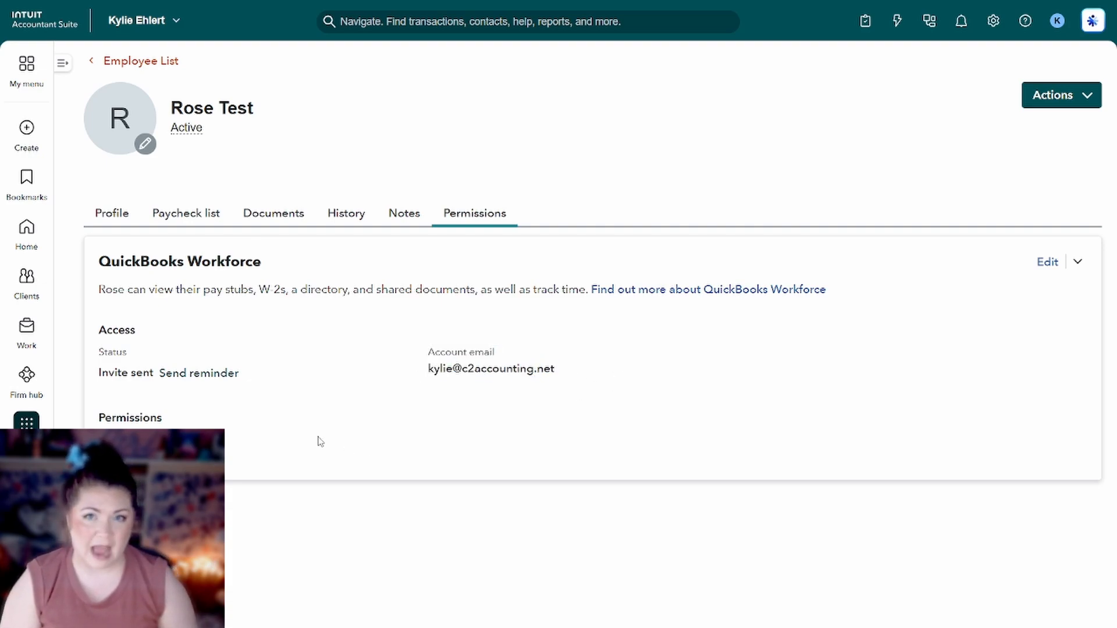